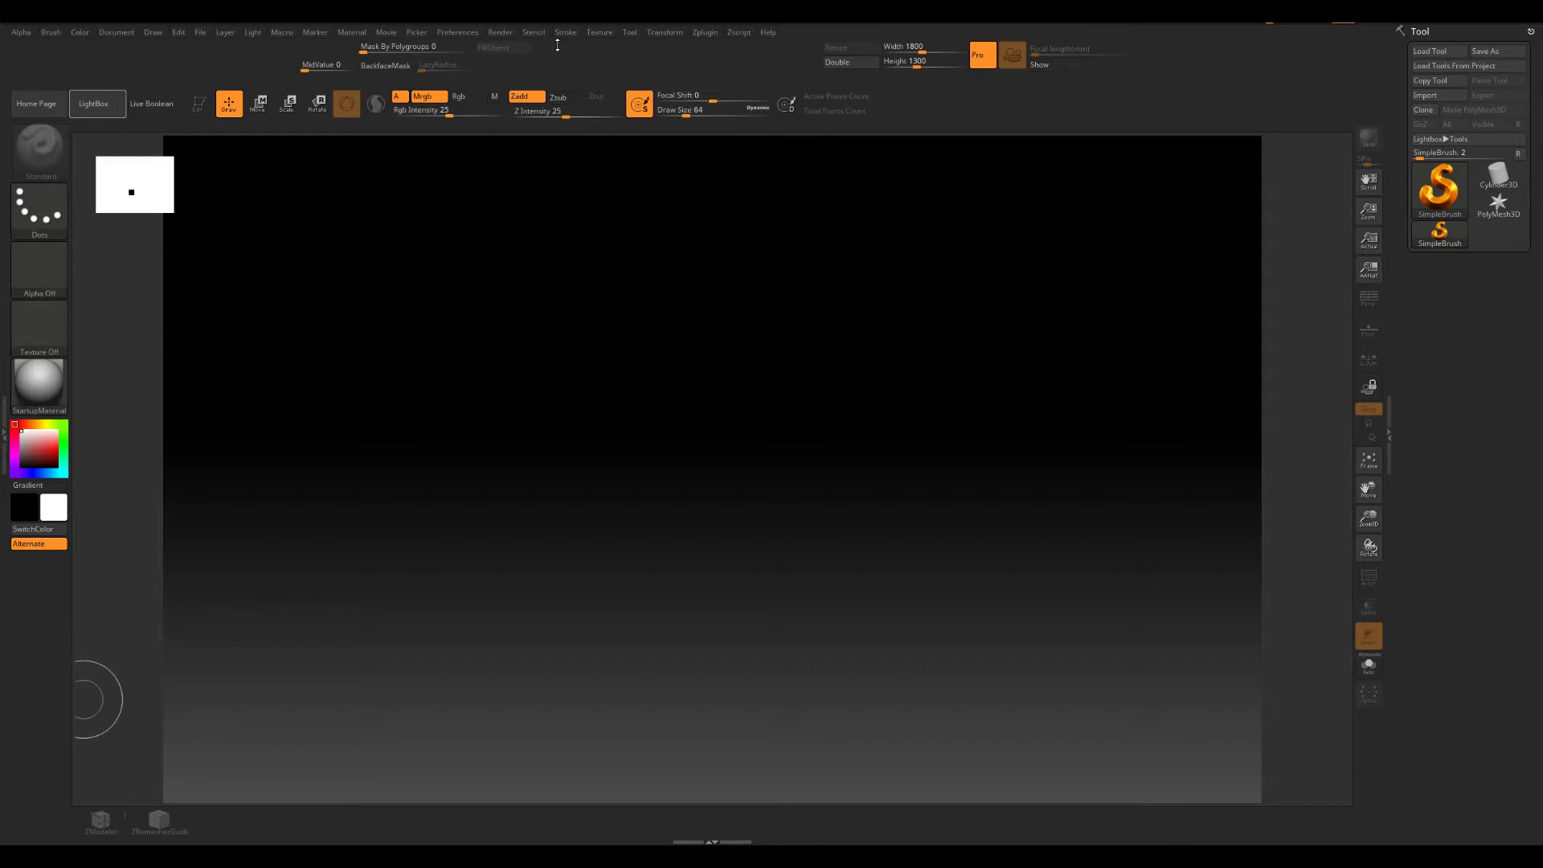
# - Turn on Enable Customize under Preferences > Config
pyautogui.click(473, 34)
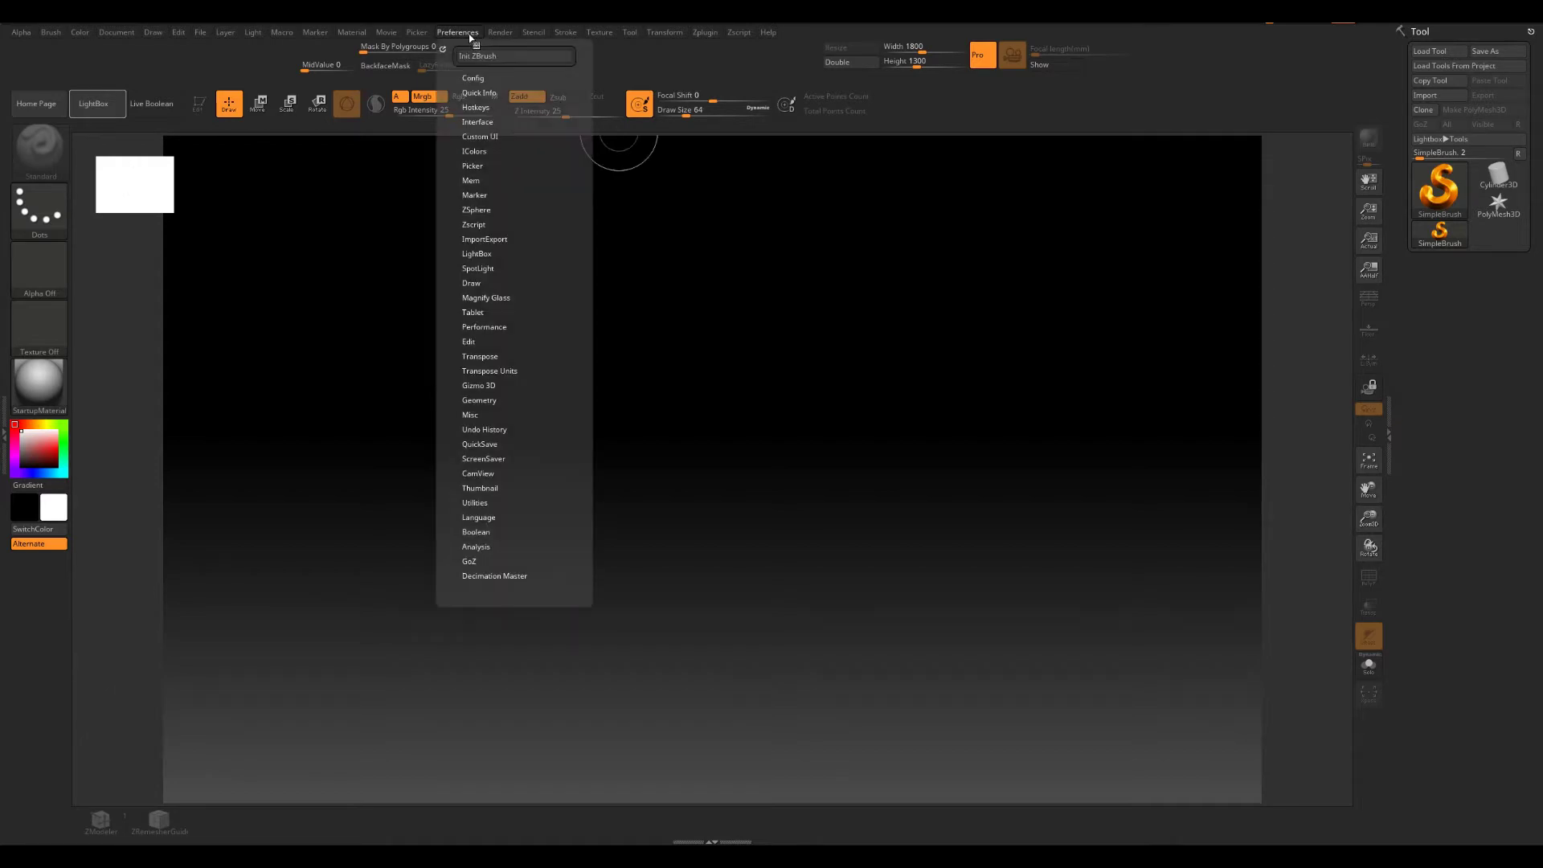
pyautogui.click(483, 78)
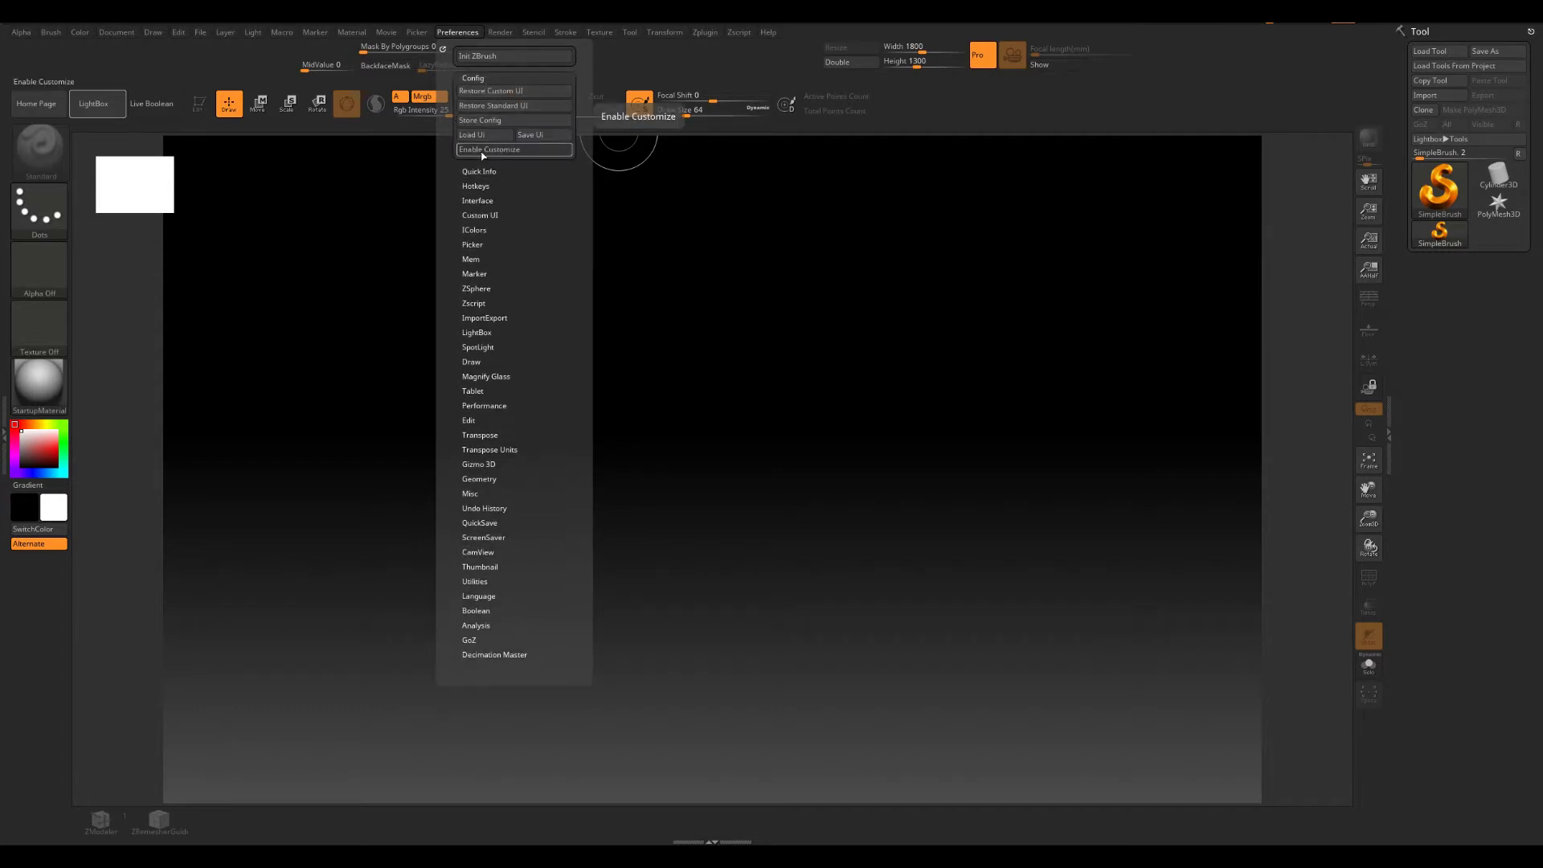
pyautogui.click(482, 151)
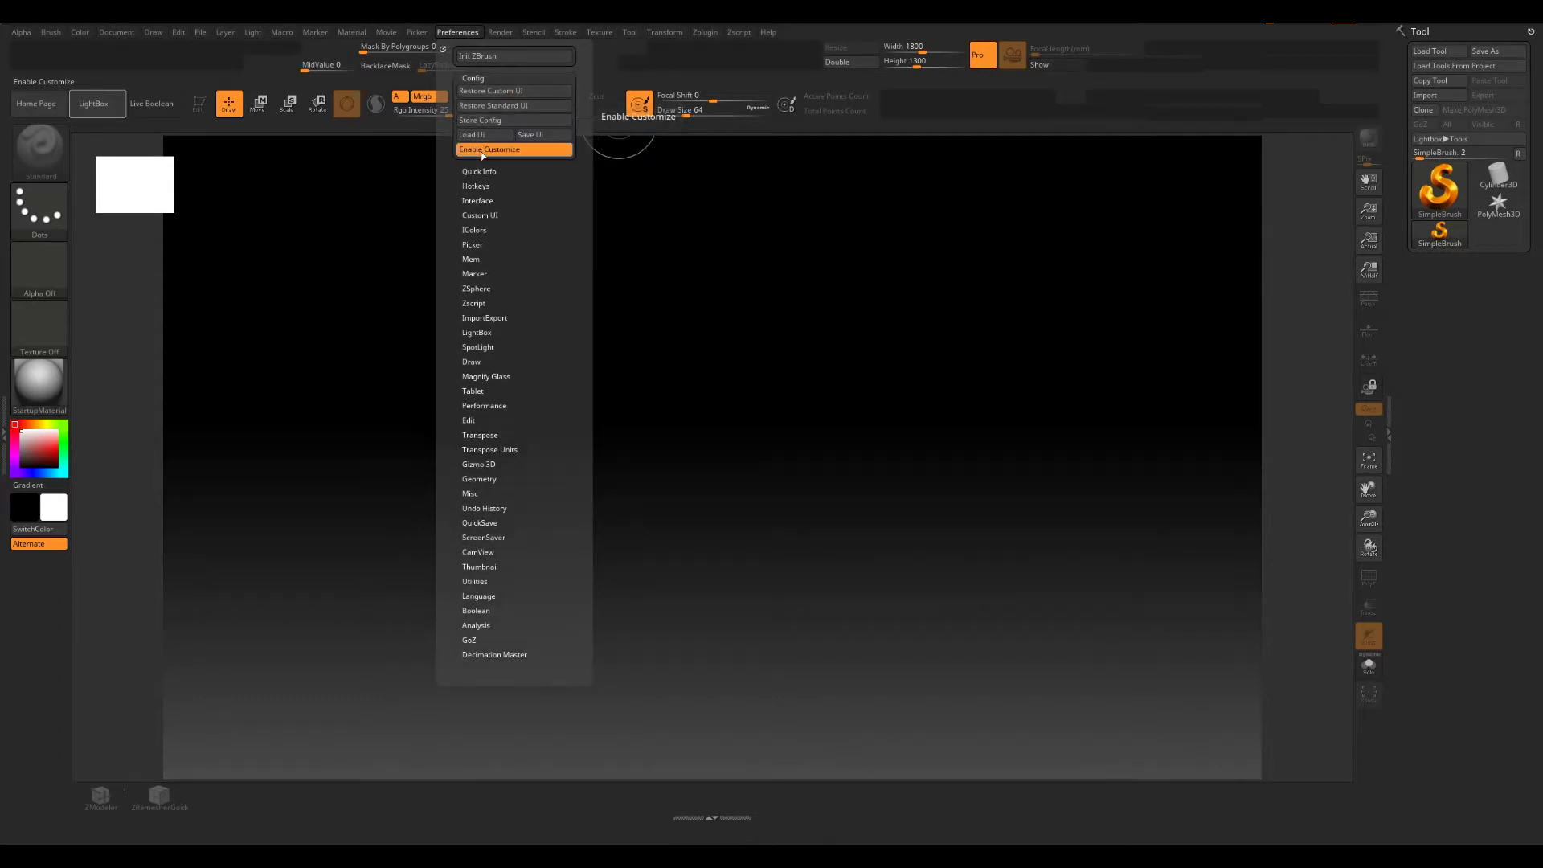
# - Create a new custom menu titled DynaMesh from Preferences > Custom UI
pyautogui.click(491, 215)
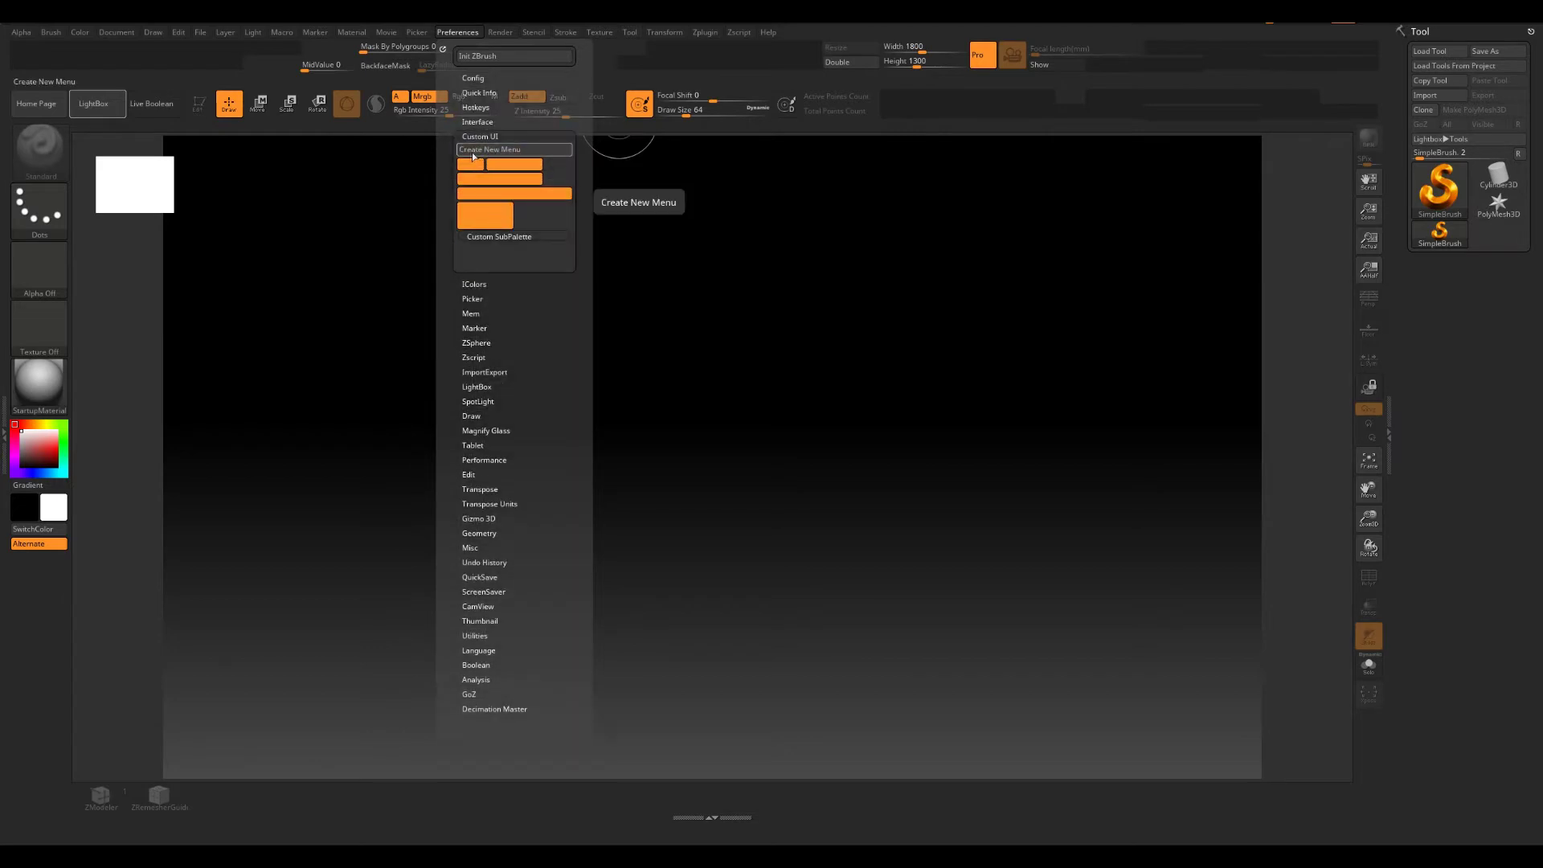
pyautogui.click(498, 151)
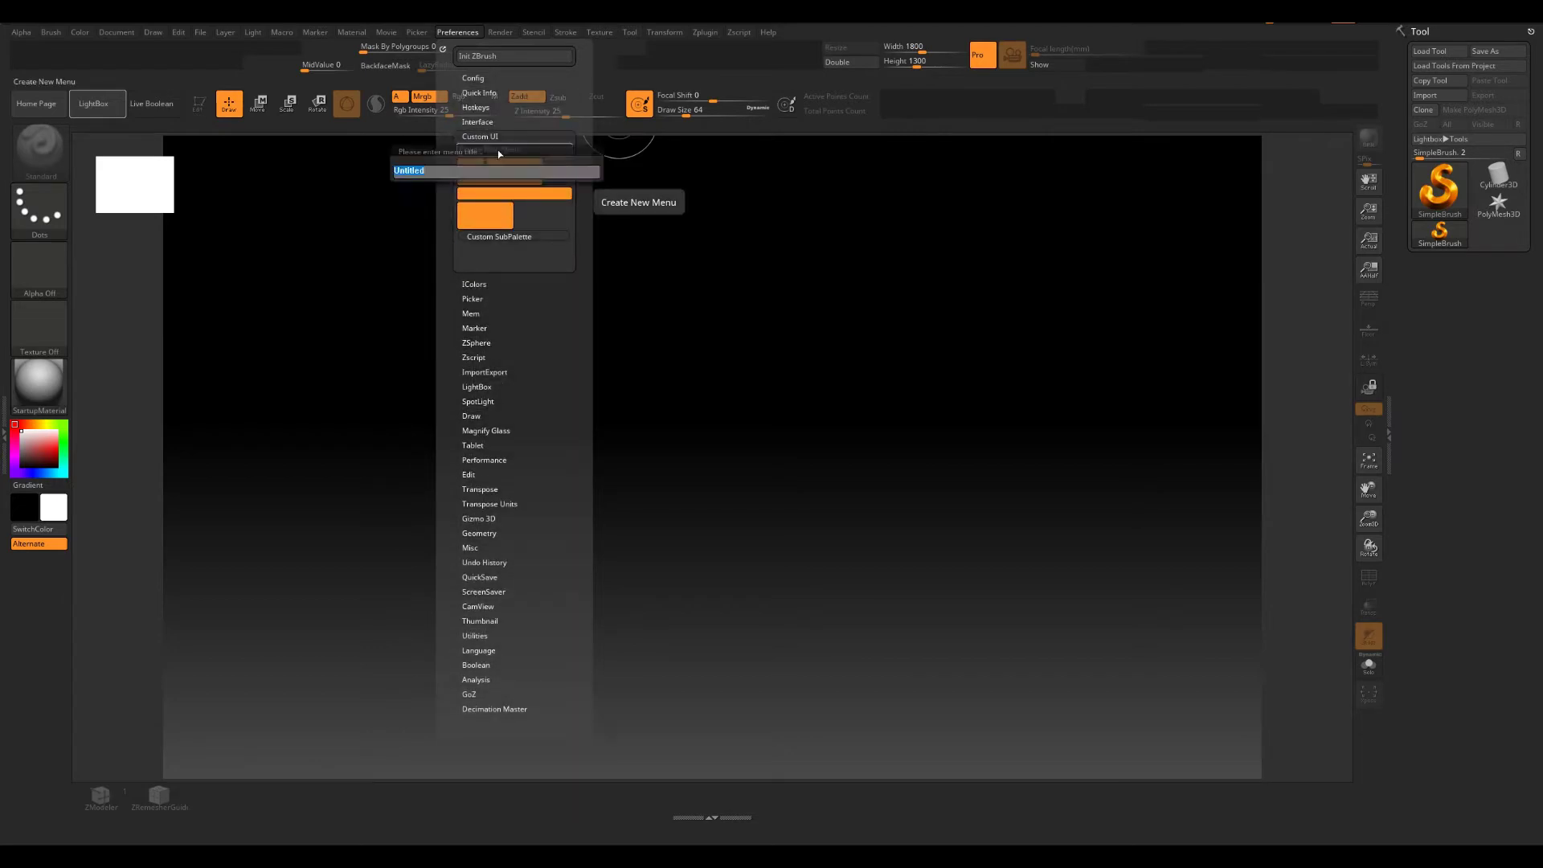
pyautogui.write('Dynamesh')
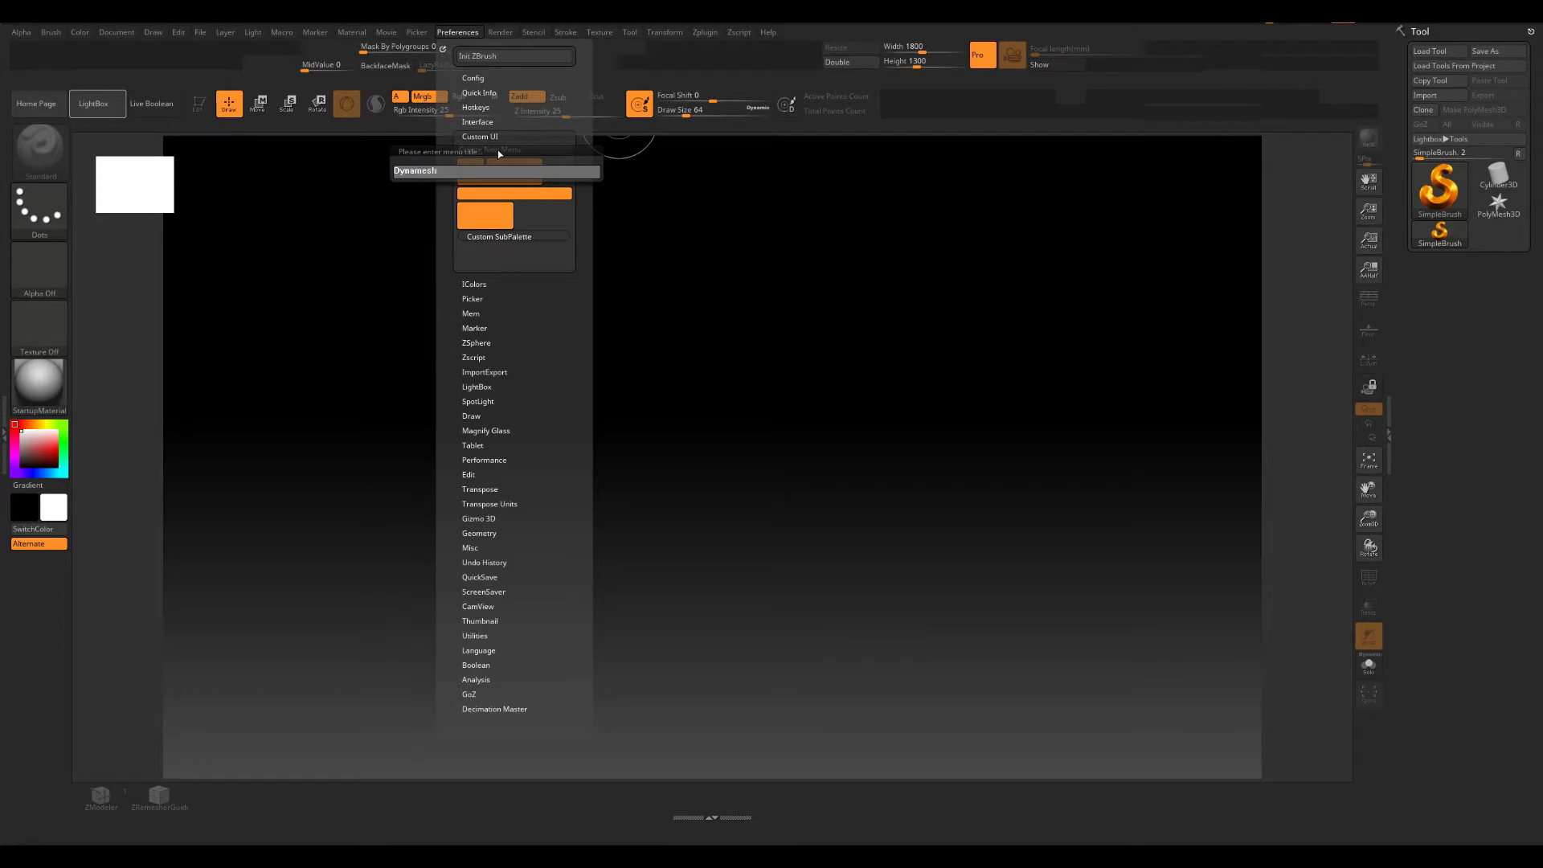
pyautogui.press('Return')
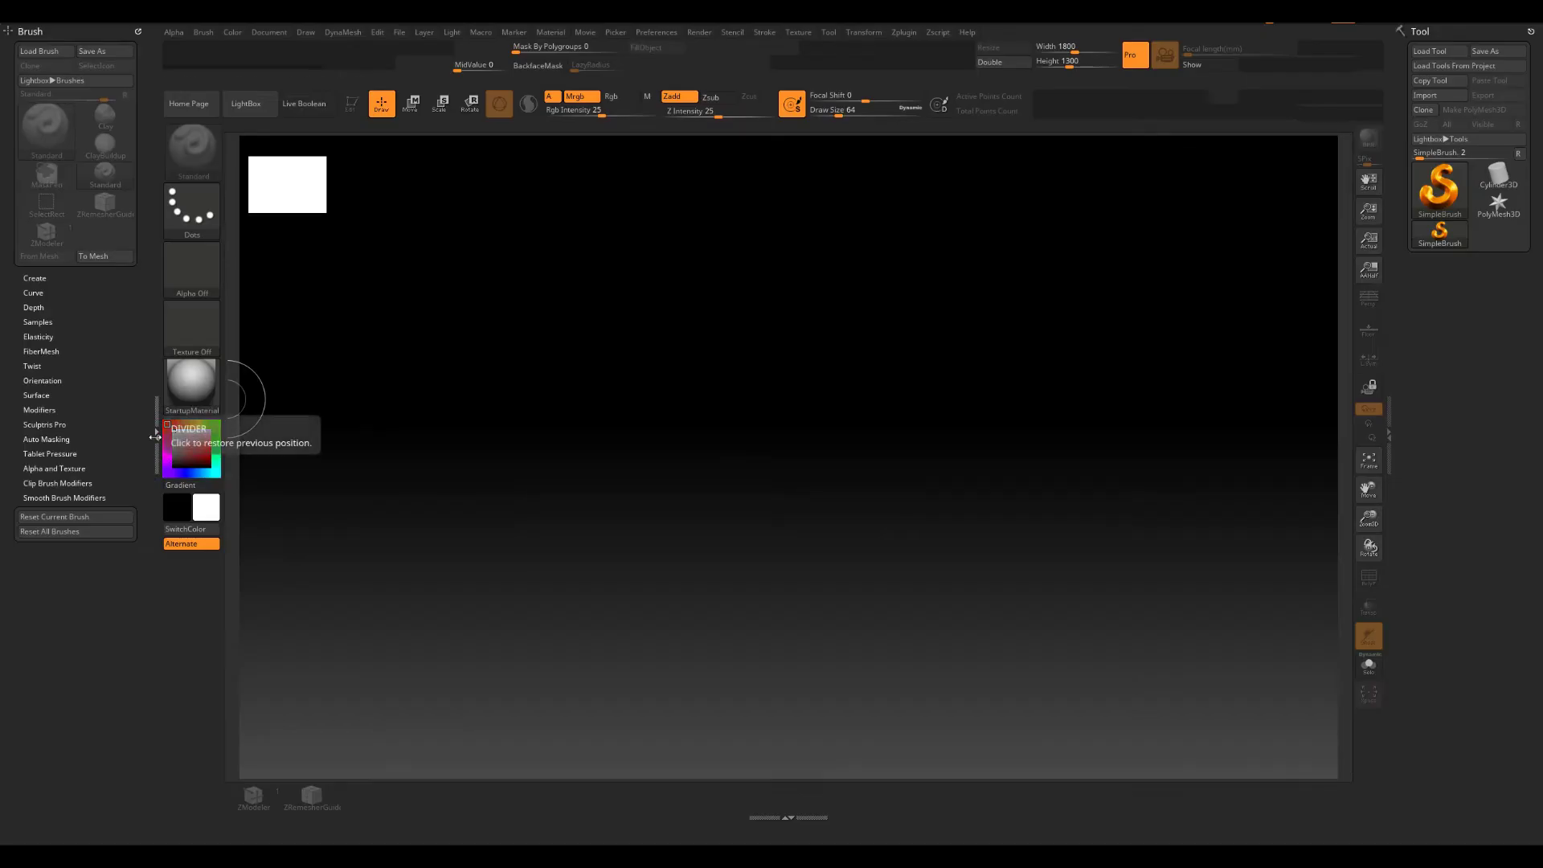
# - Remove the Brush palette from the left tray
pyautogui.doubleClick(152, 438)
pyautogui.doubleClick(4, 434)
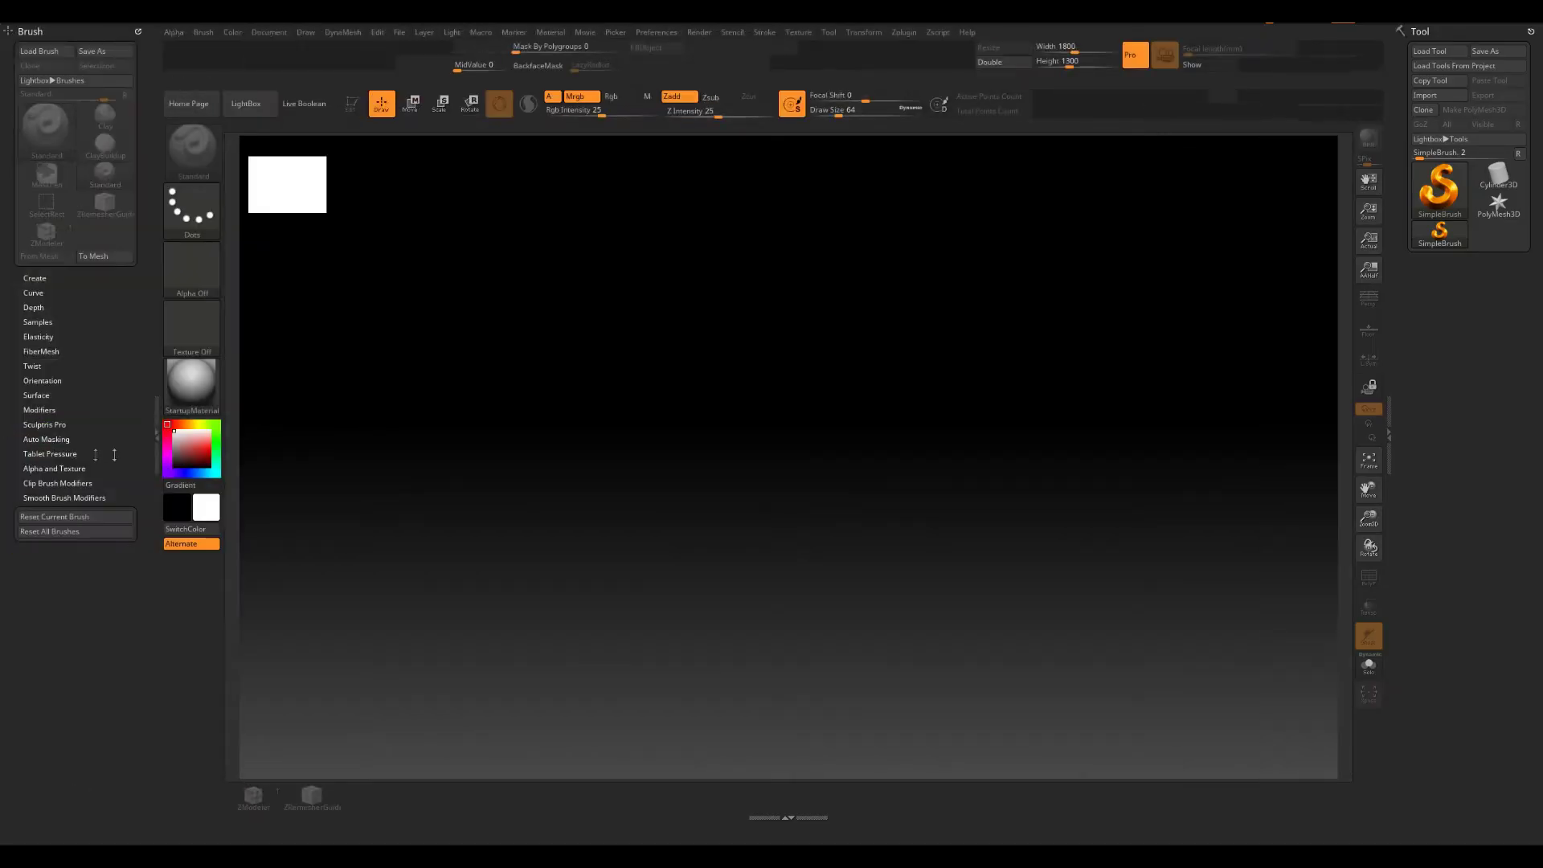
pyautogui.doubleClick(156, 434)
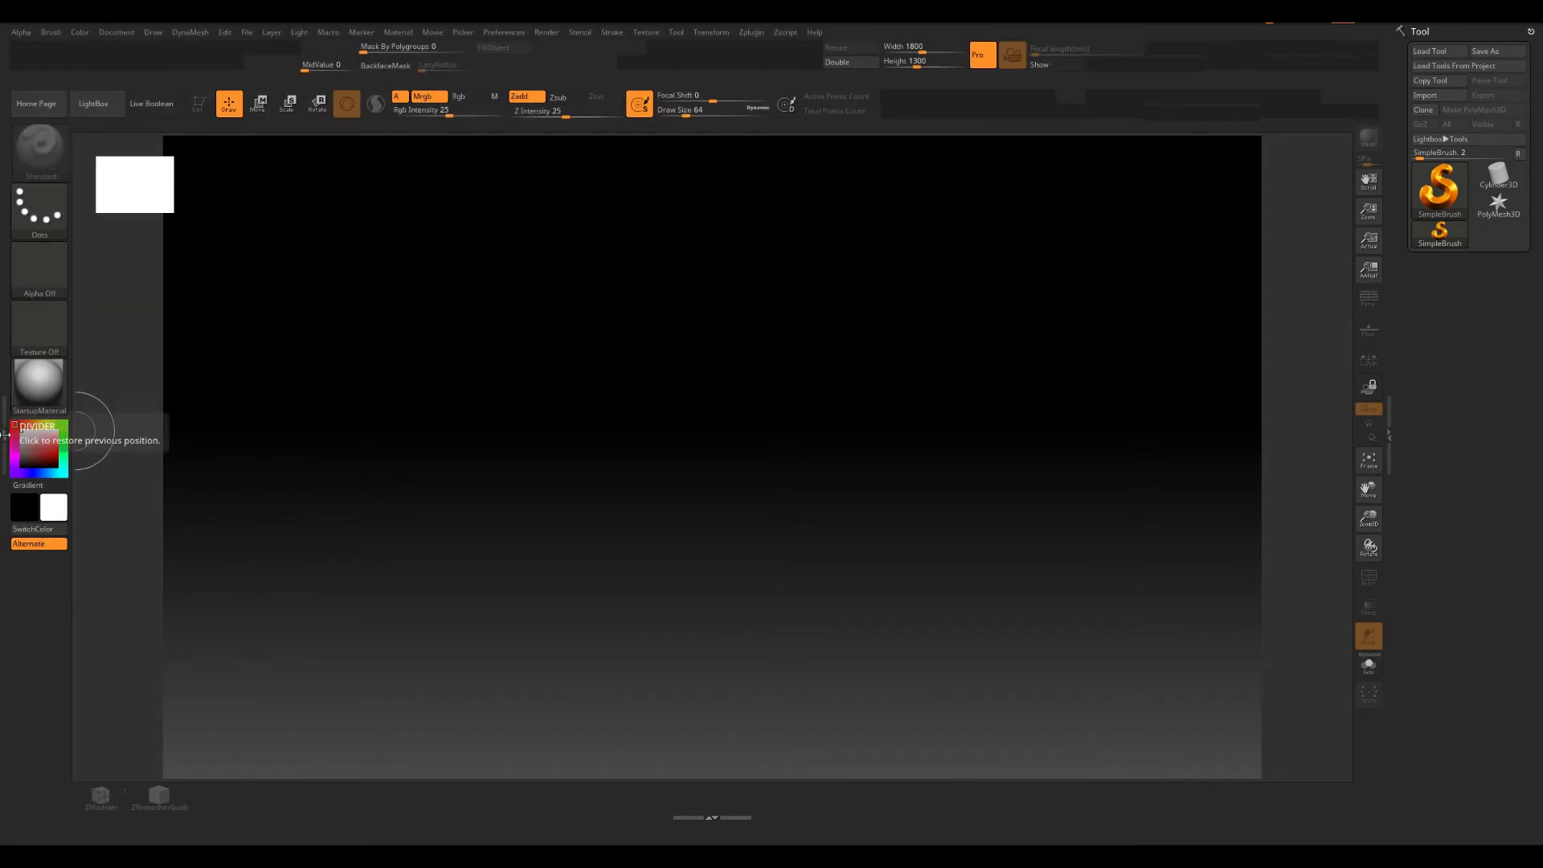
pyautogui.doubleClick(4, 434)
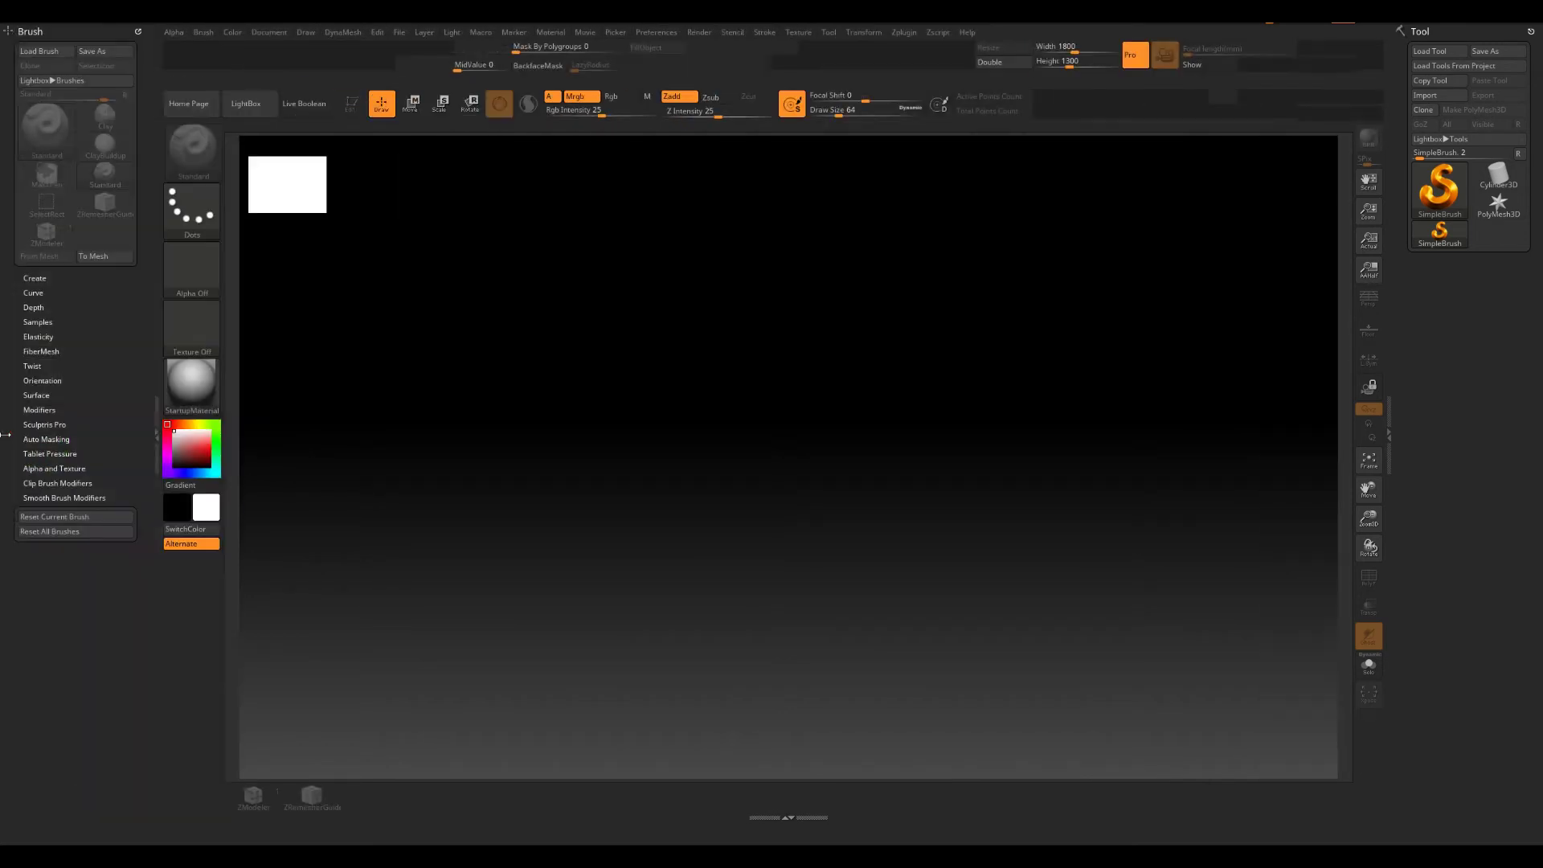
pyautogui.click(139, 32)
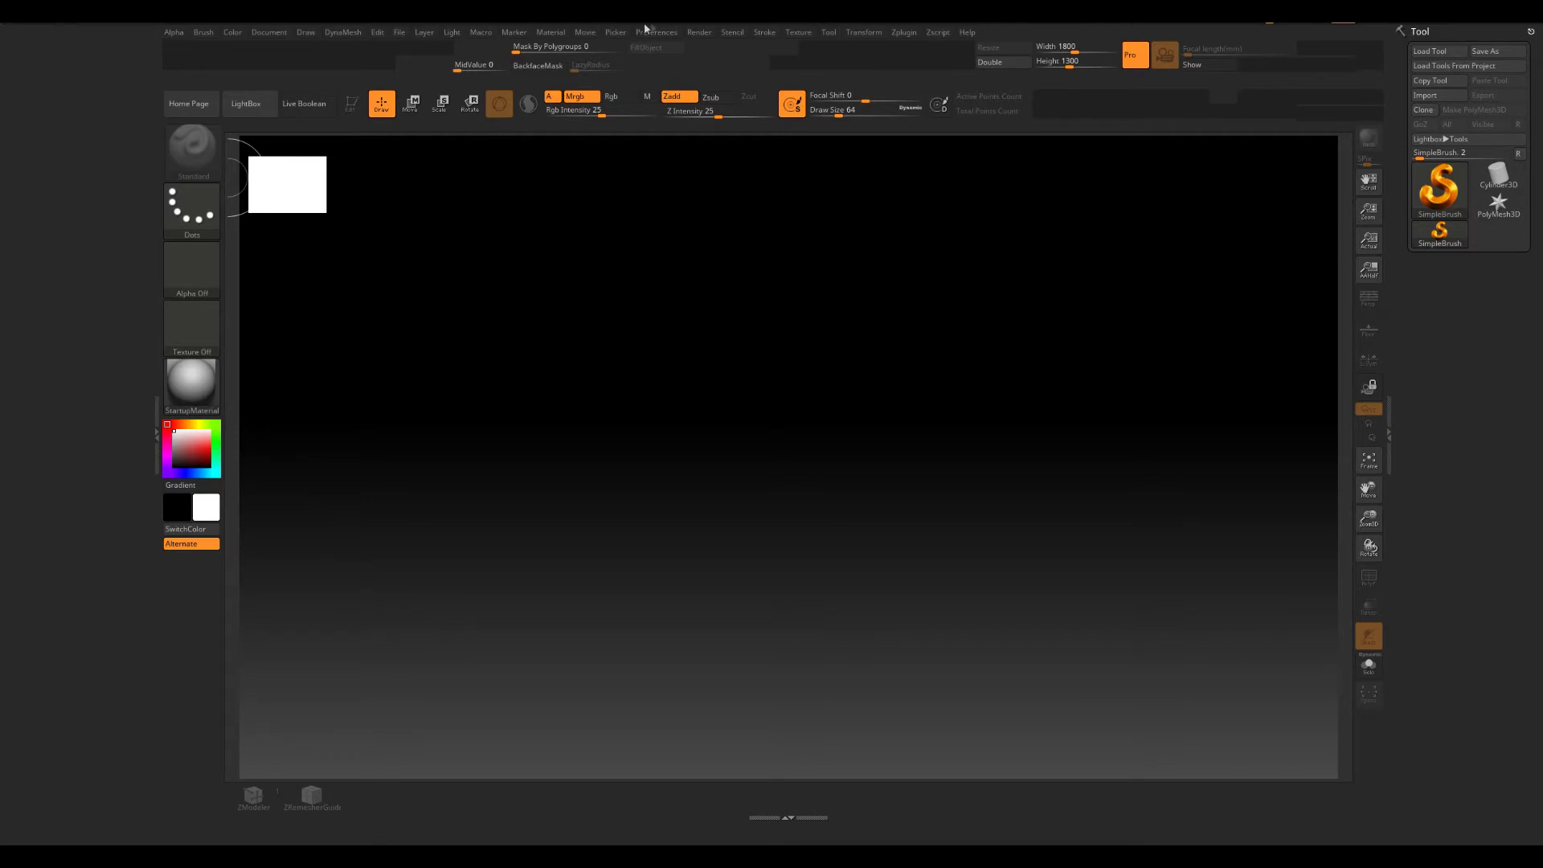
# - Dock the DynaMesh menu in the left tray instead of the right tray
pyautogui.click(346, 34)
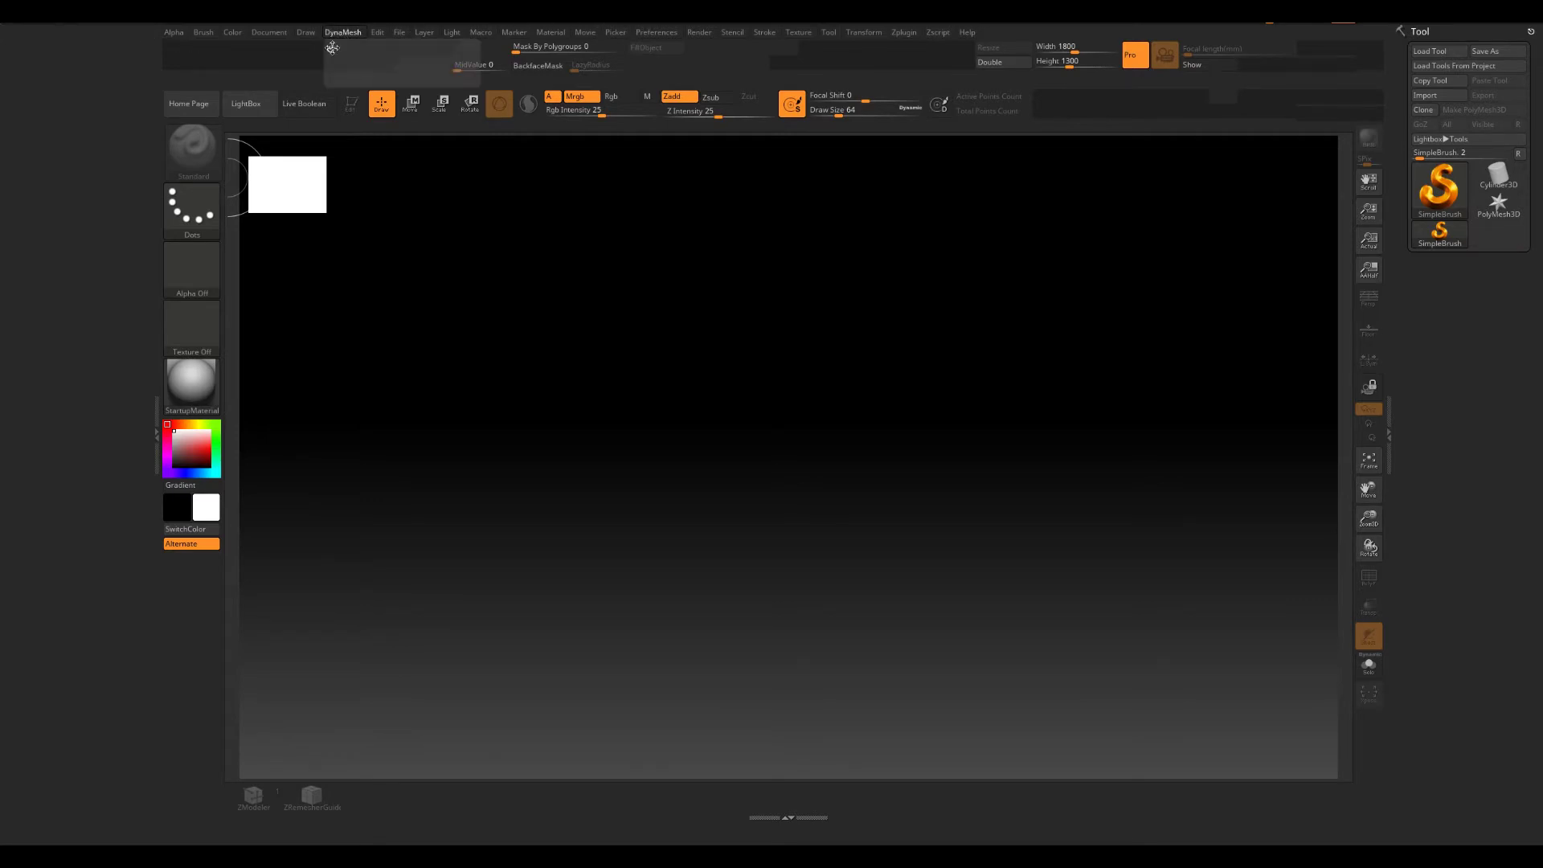
pyautogui.moveTo(327, 52)
pyautogui.keyDown('ctrl'); pyautogui.keyDown('alt'); pyautogui.mouseDown()
pyautogui.moveTo(312, 62)
pyautogui.moveTo(333, 33)
pyautogui.mouseUp(); pyautogui.keyUp('alt'); pyautogui.keyUp('ctrl')
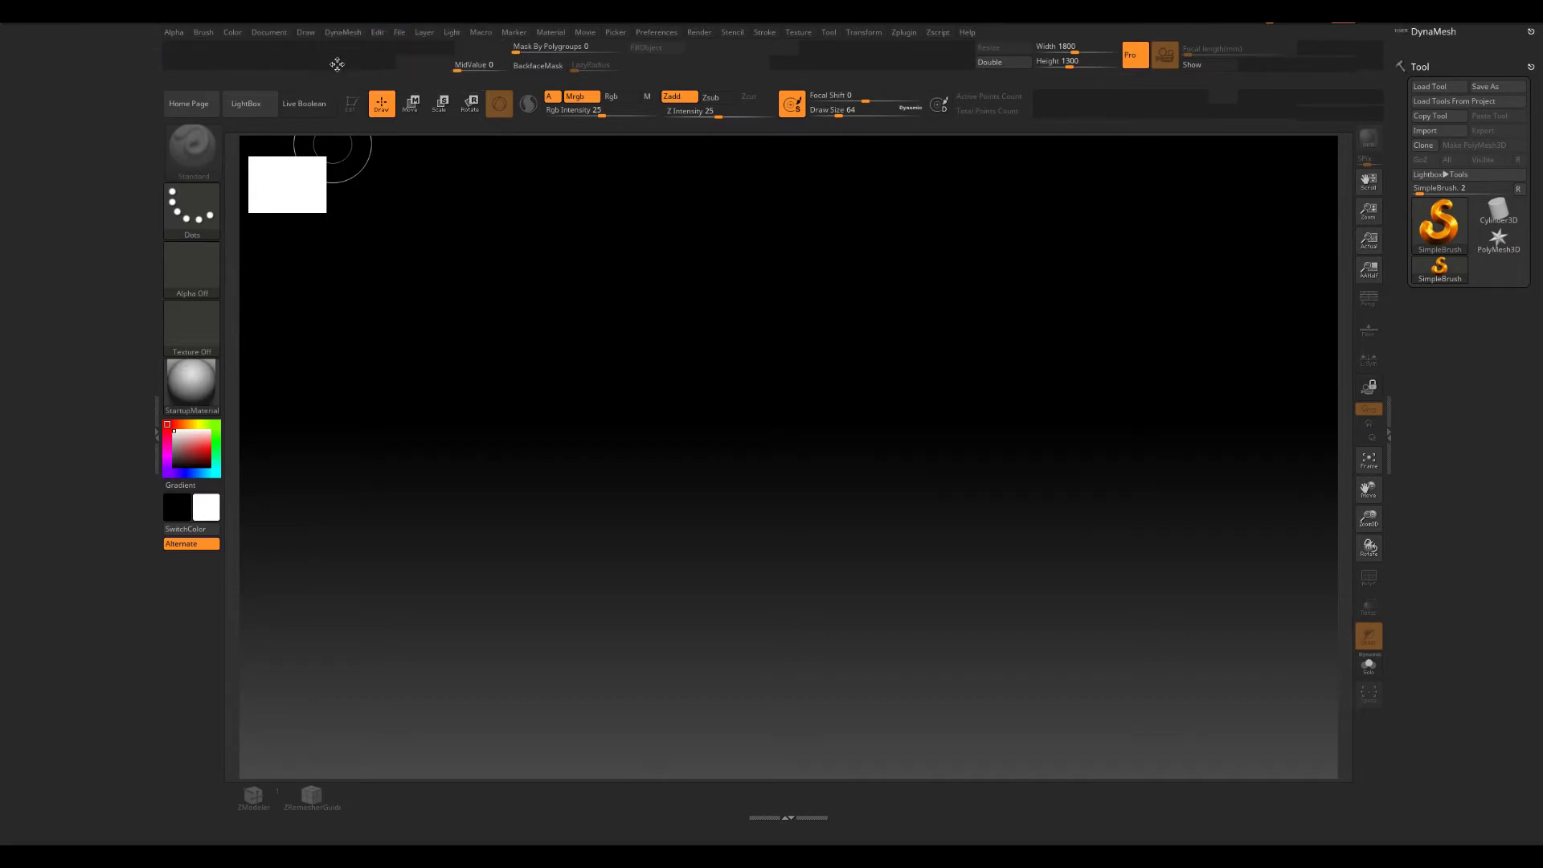
pyautogui.click(333, 32)
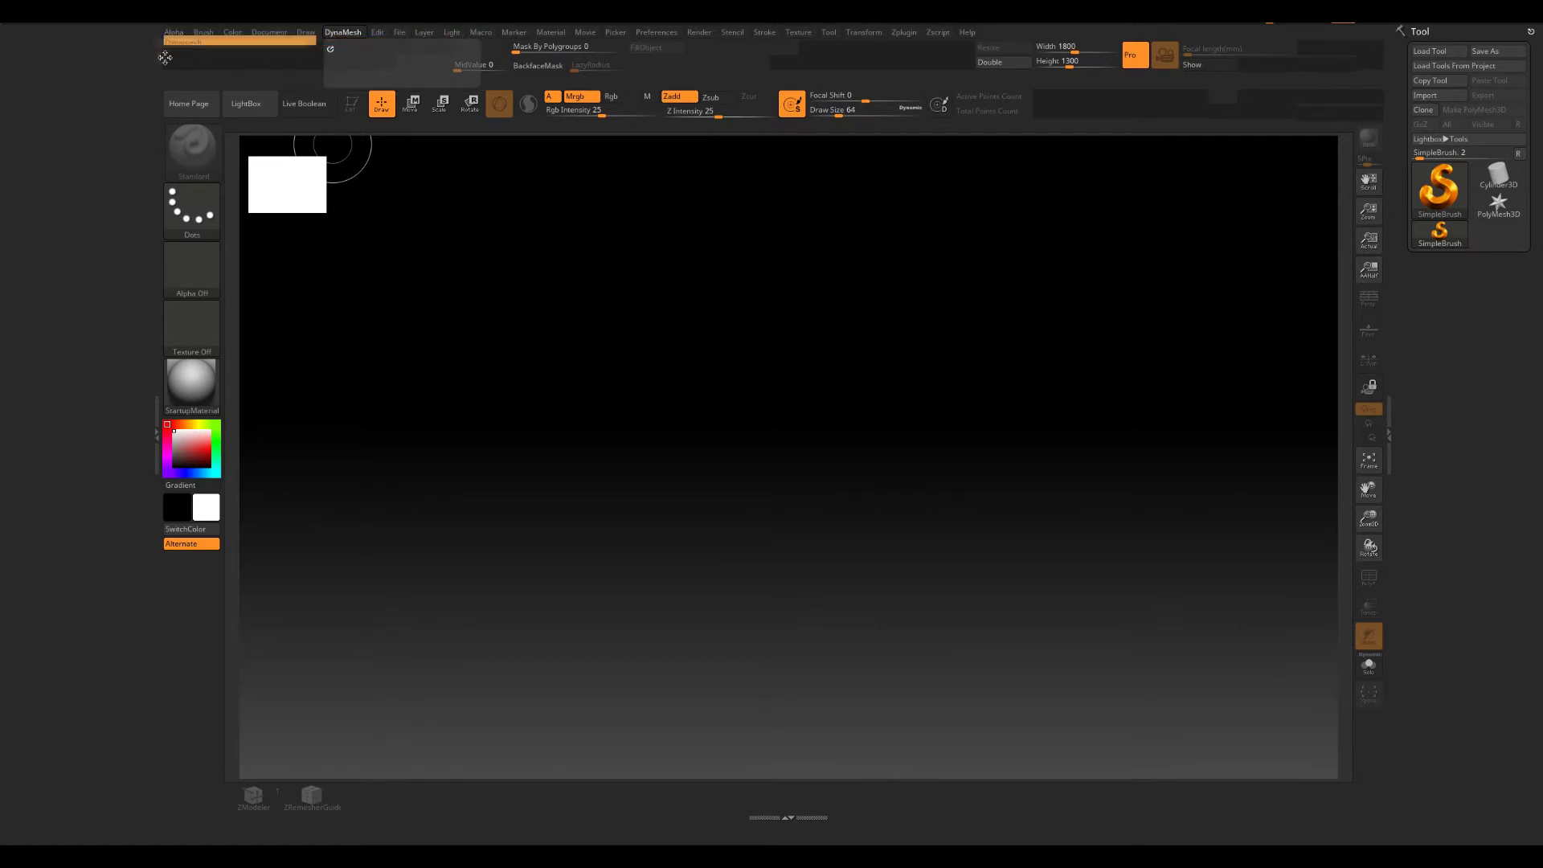
pyautogui.moveTo(330, 51)
pyautogui.keyDown('ctrl'); pyautogui.keyDown('alt'); pyautogui.mouseDown()
pyautogui.moveTo(12, 44)
pyautogui.moveTo(27, 58)
pyautogui.mouseUp(); pyautogui.keyUp('alt'); pyautogui.keyUp('ctrl')
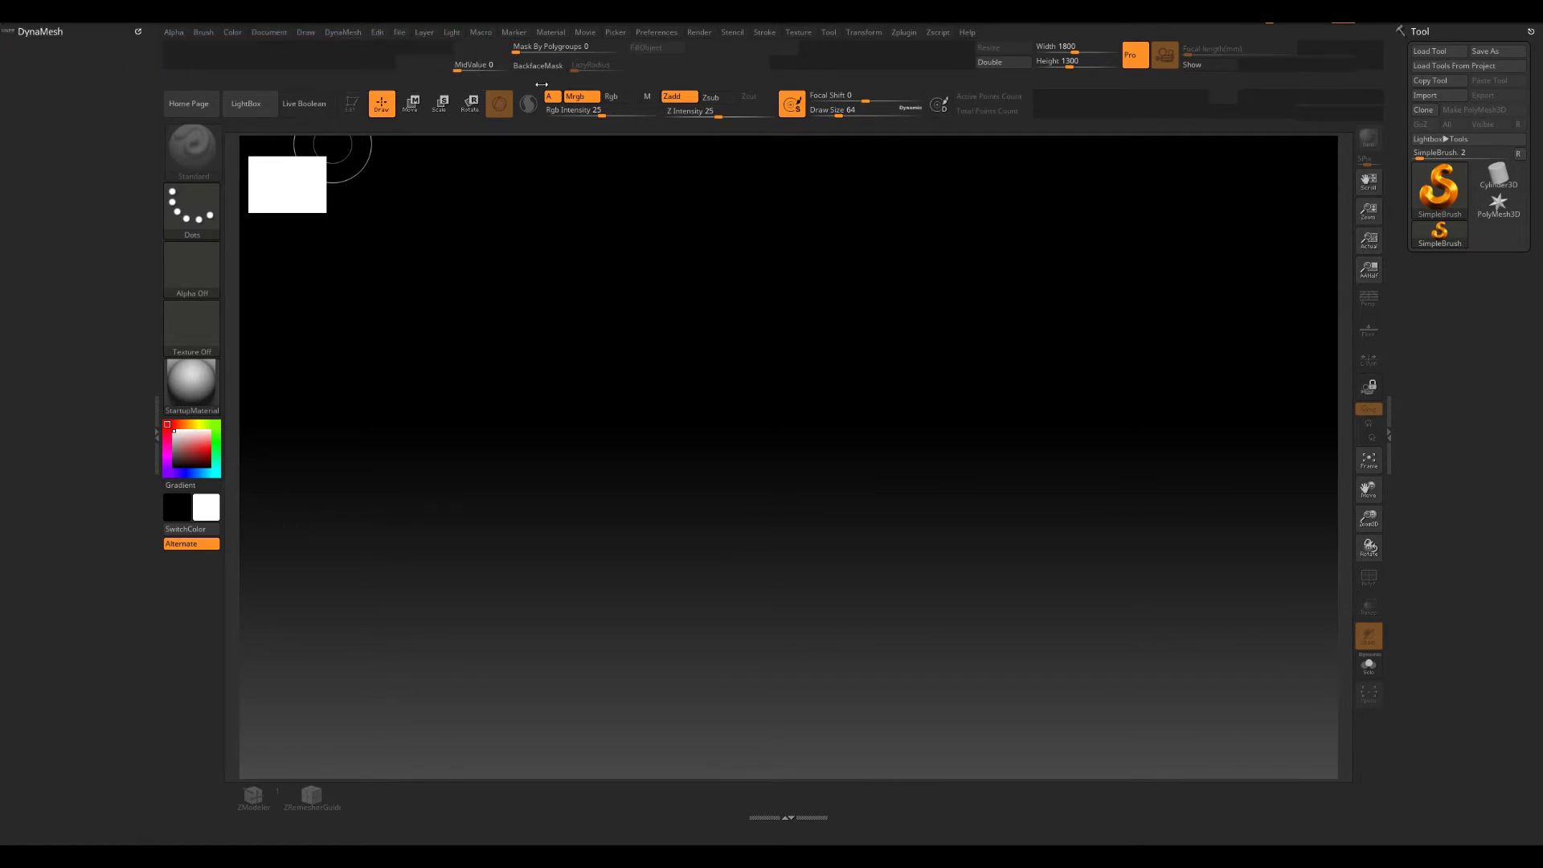
# - Add an Untitled custom subpalette to the DynaMesh menu and pick the cylinder tool
pyautogui.click(674, 35)
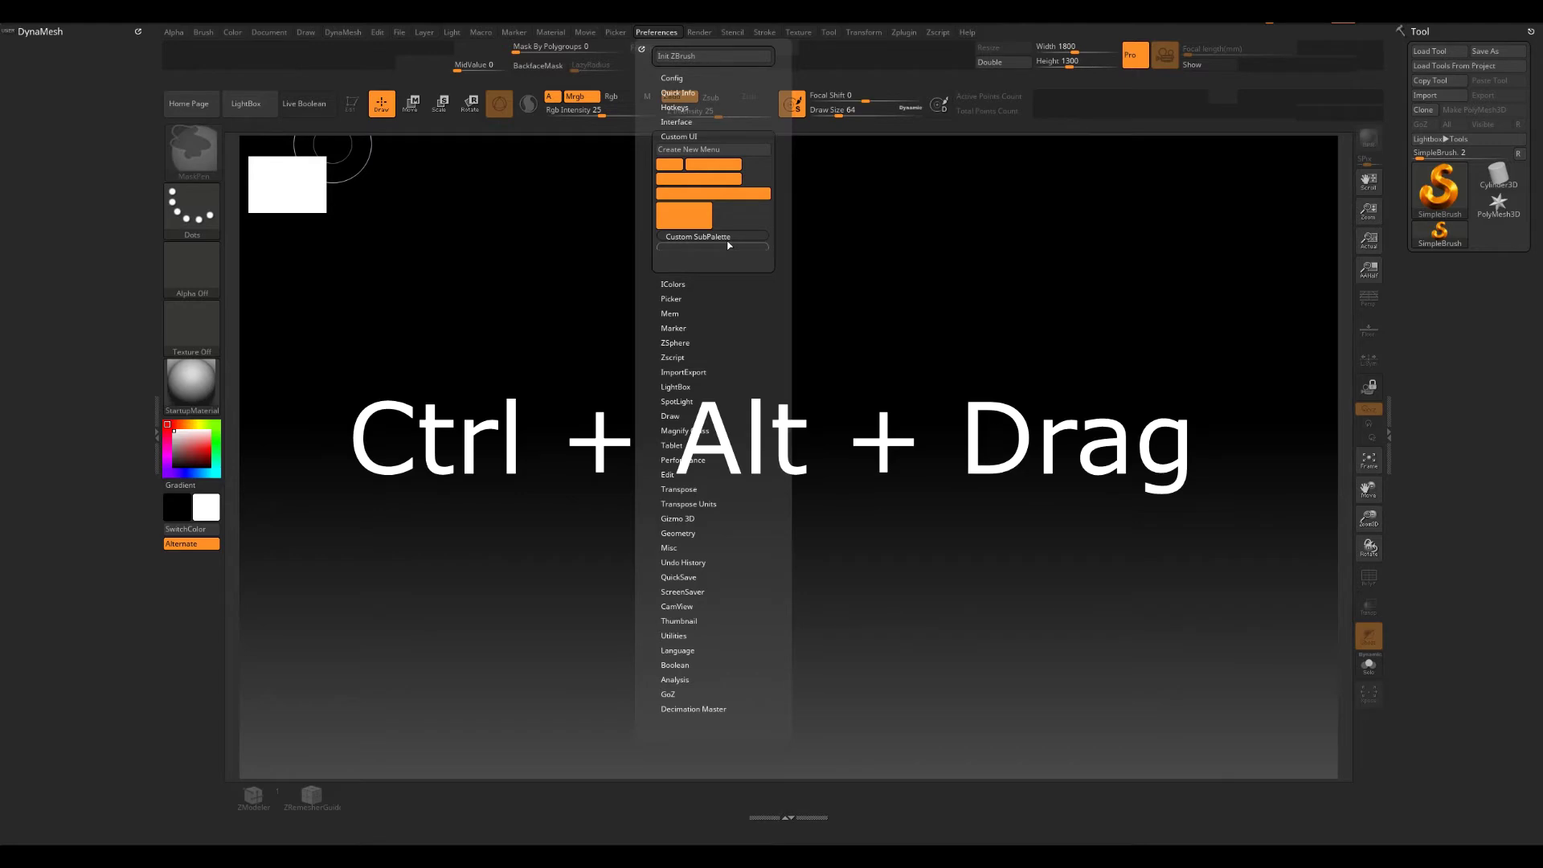
pyautogui.keyDown('ctrl'); pyautogui.keyDown('alt'); pyautogui.moveTo(728, 245); pyautogui.dragTo(82, 46); pyautogui.keyUp('alt'); pyautogui.keyUp('ctrl')
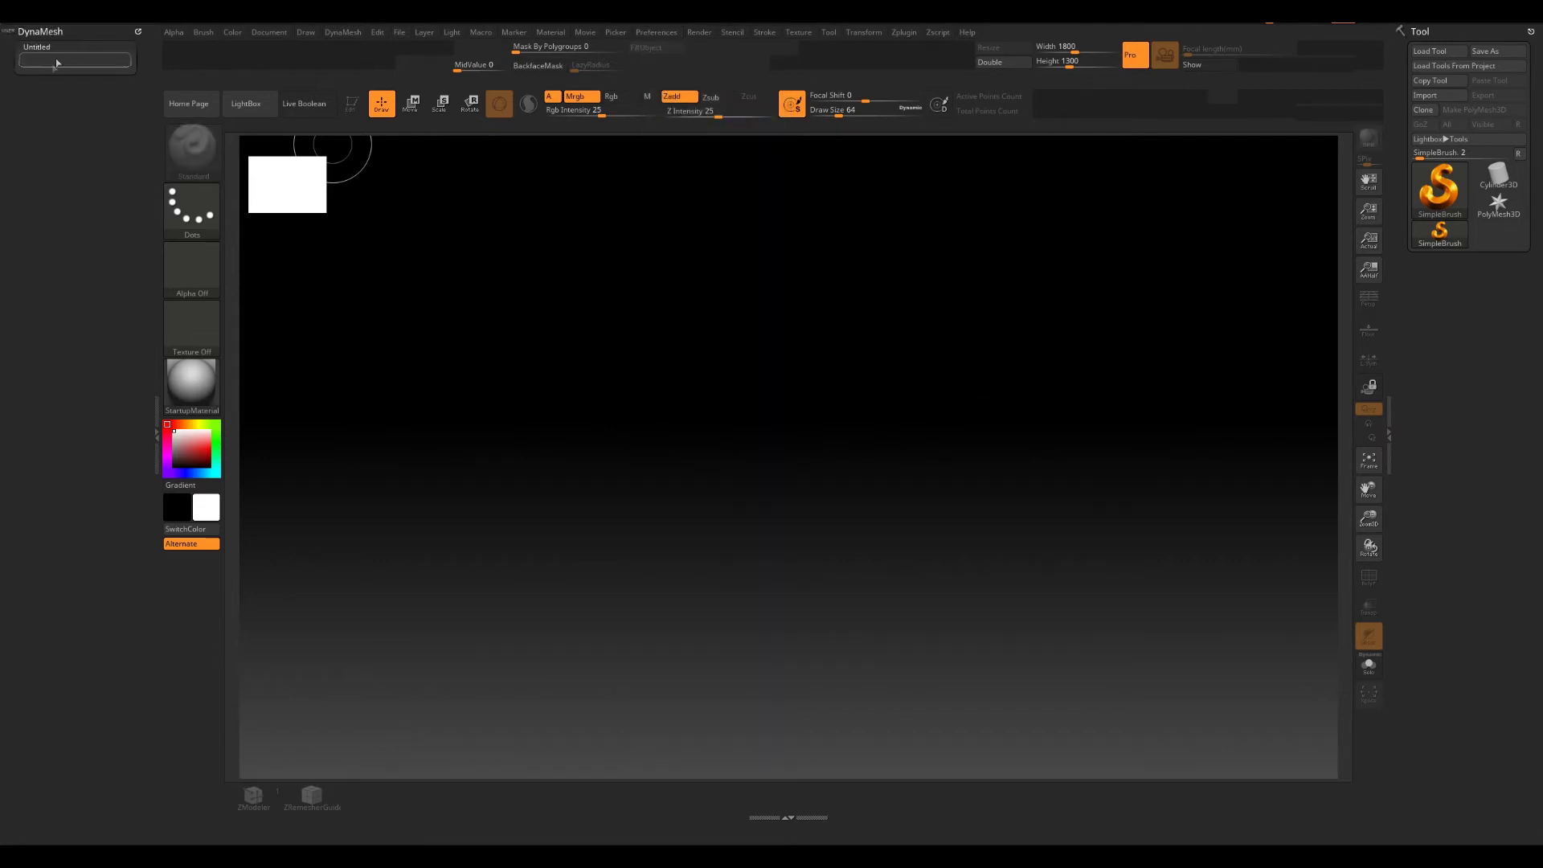
pyautogui.click(50, 62)
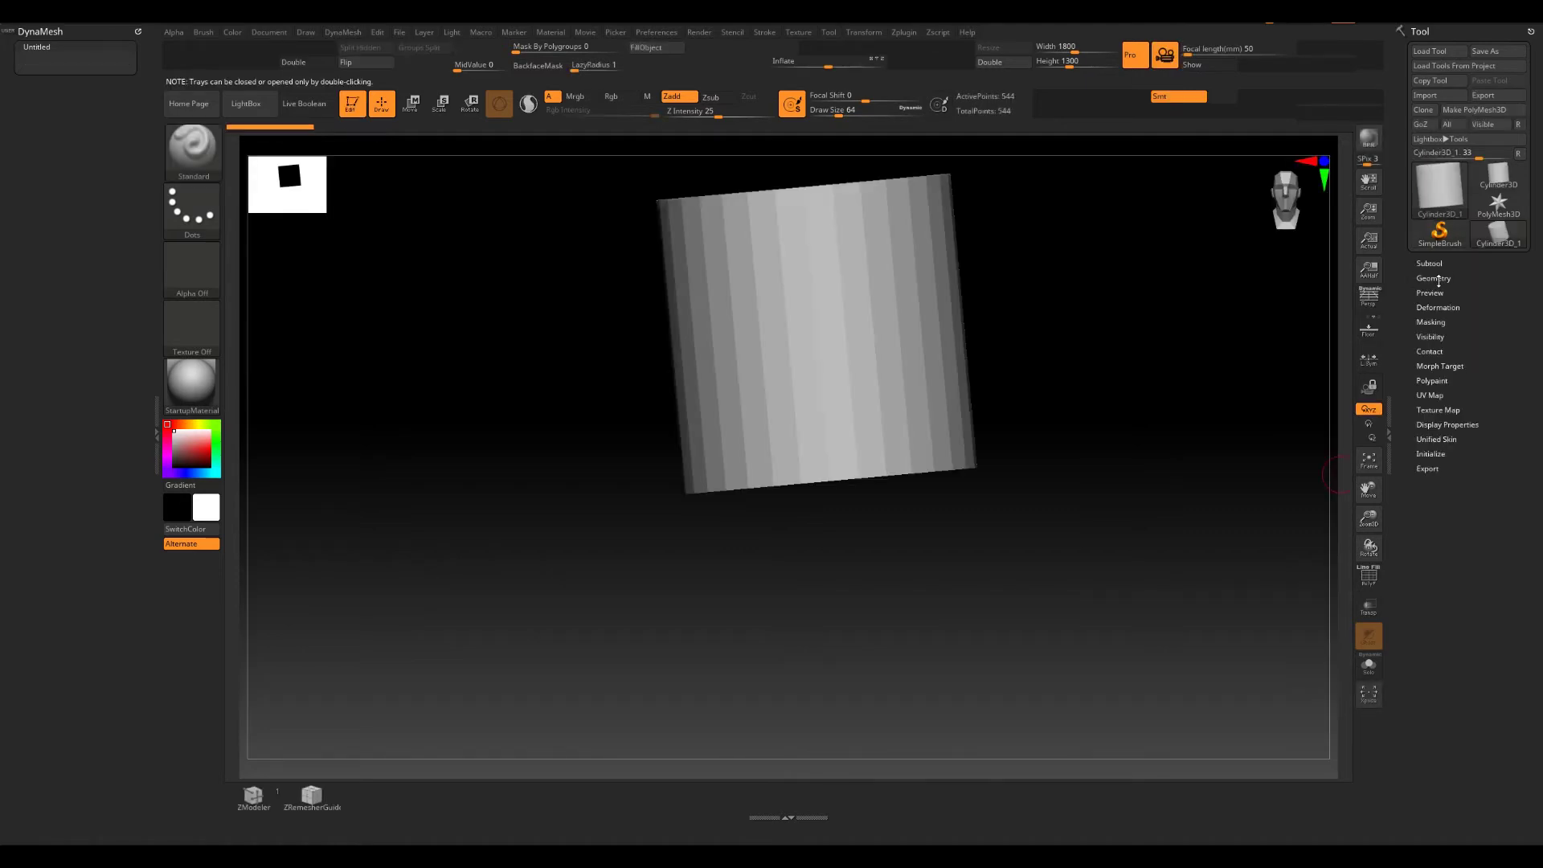
# - Draw the Cylinder3D in edit mode and convert it to a PolyMesh3D
pyautogui.click(1434, 278)
pyautogui.click(1440, 307)
pyautogui.click(1432, 511)
pyautogui.press('ctrl')
pyautogui.press('ctrl')
# - Copy DynaMesh, Blur, Resolution, SubProjection, Add and Sub into the Untitled subpalette
pyautogui.keyDown('ctrl'); pyautogui.keyDown('alt'); pyautogui.moveTo(1442, 476); pyautogui.dragTo(90, 100); pyautogui.keyUp('alt'); pyautogui.keyUp('ctrl')
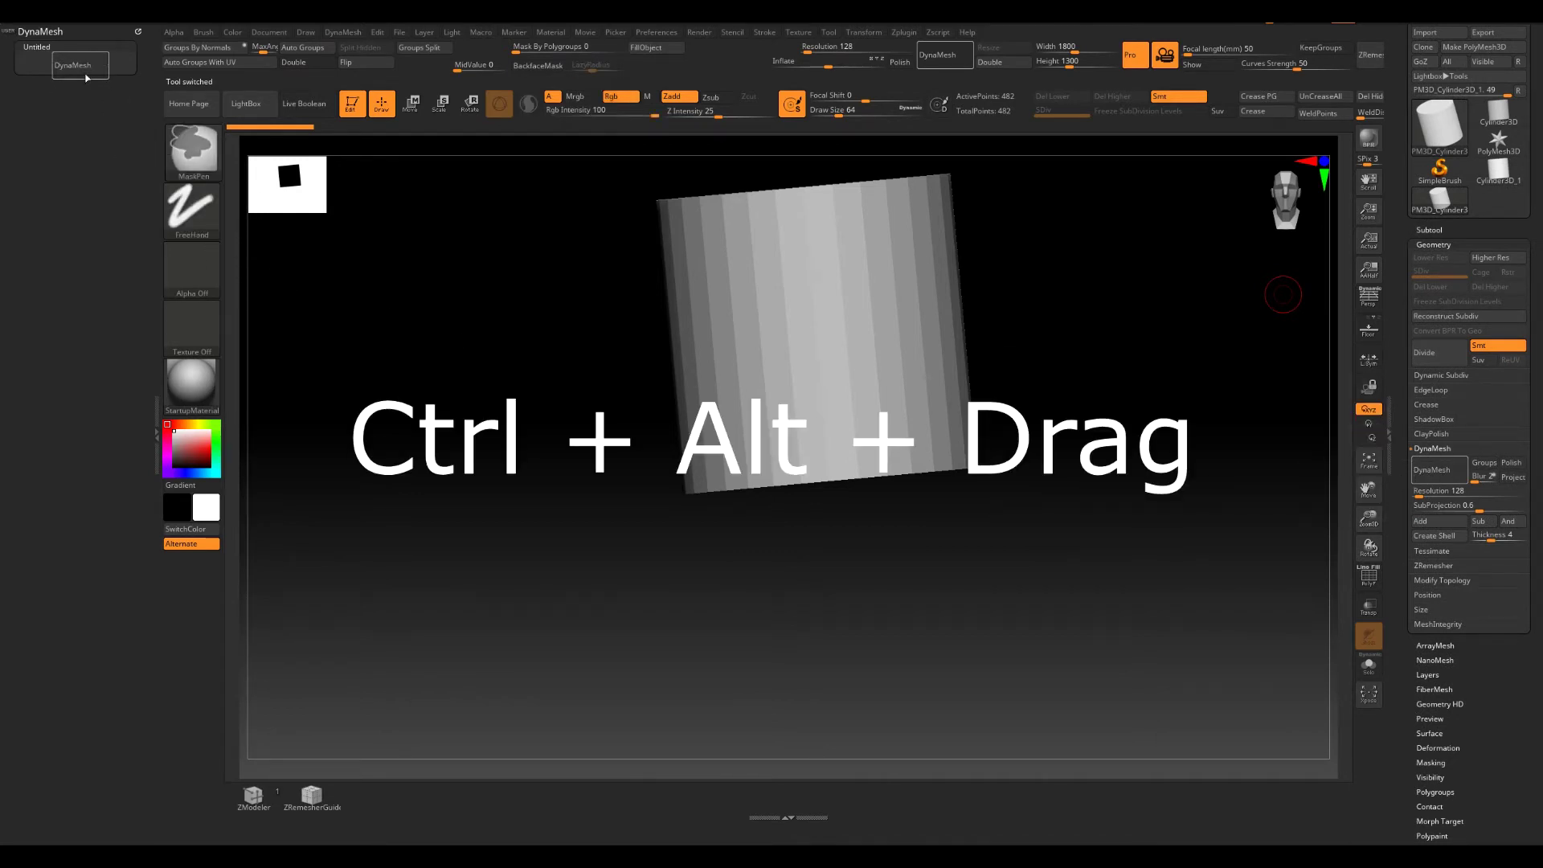
pyautogui.keyDown('ctrl'); pyautogui.keyDown('alt'); pyautogui.moveTo(91, 100); pyautogui.dragTo(49, 68); pyautogui.keyUp('alt'); pyautogui.keyUp('ctrl')
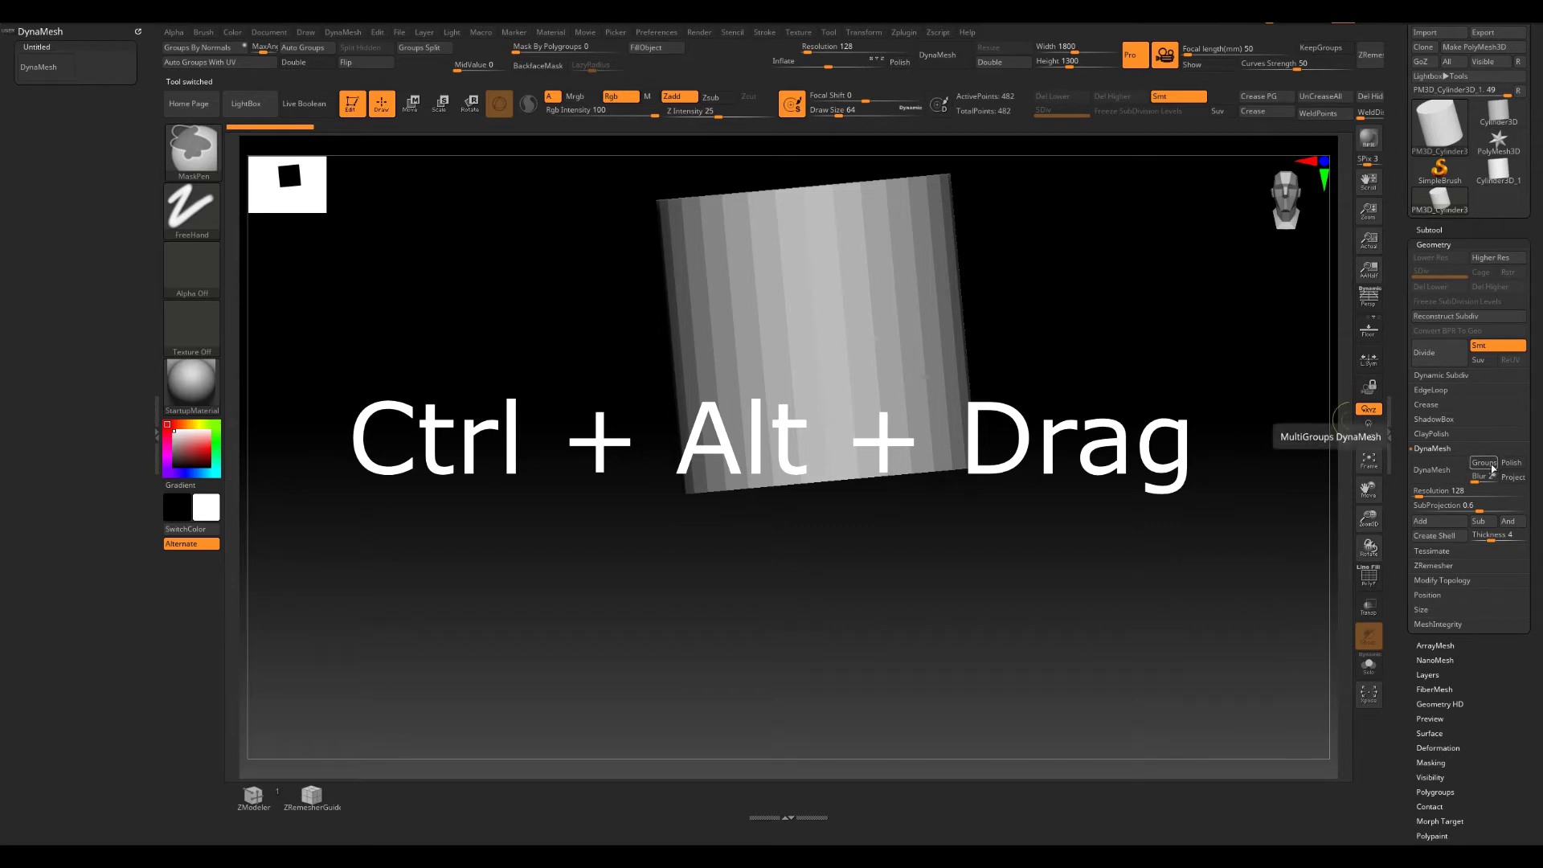
pyautogui.keyDown('ctrl'); pyautogui.keyDown('alt'); pyautogui.moveTo(1481, 475); pyautogui.dragTo(153, 75); pyautogui.keyUp('alt'); pyautogui.keyUp('ctrl')
pyautogui.keyDown('ctrl'); pyautogui.keyDown('alt'); pyautogui.moveTo(1454, 491); pyautogui.dragTo(48, 85); pyautogui.keyUp('alt'); pyautogui.keyUp('ctrl')
pyautogui.moveTo(1454, 504)
pyautogui.keyDown('ctrl'); pyautogui.keyDown('alt'); pyautogui.mouseDown()
pyautogui.moveTo(50, 101)
pyautogui.moveTo(44, 118)
pyautogui.mouseUp(); pyautogui.keyUp('alt'); pyautogui.keyUp('ctrl')
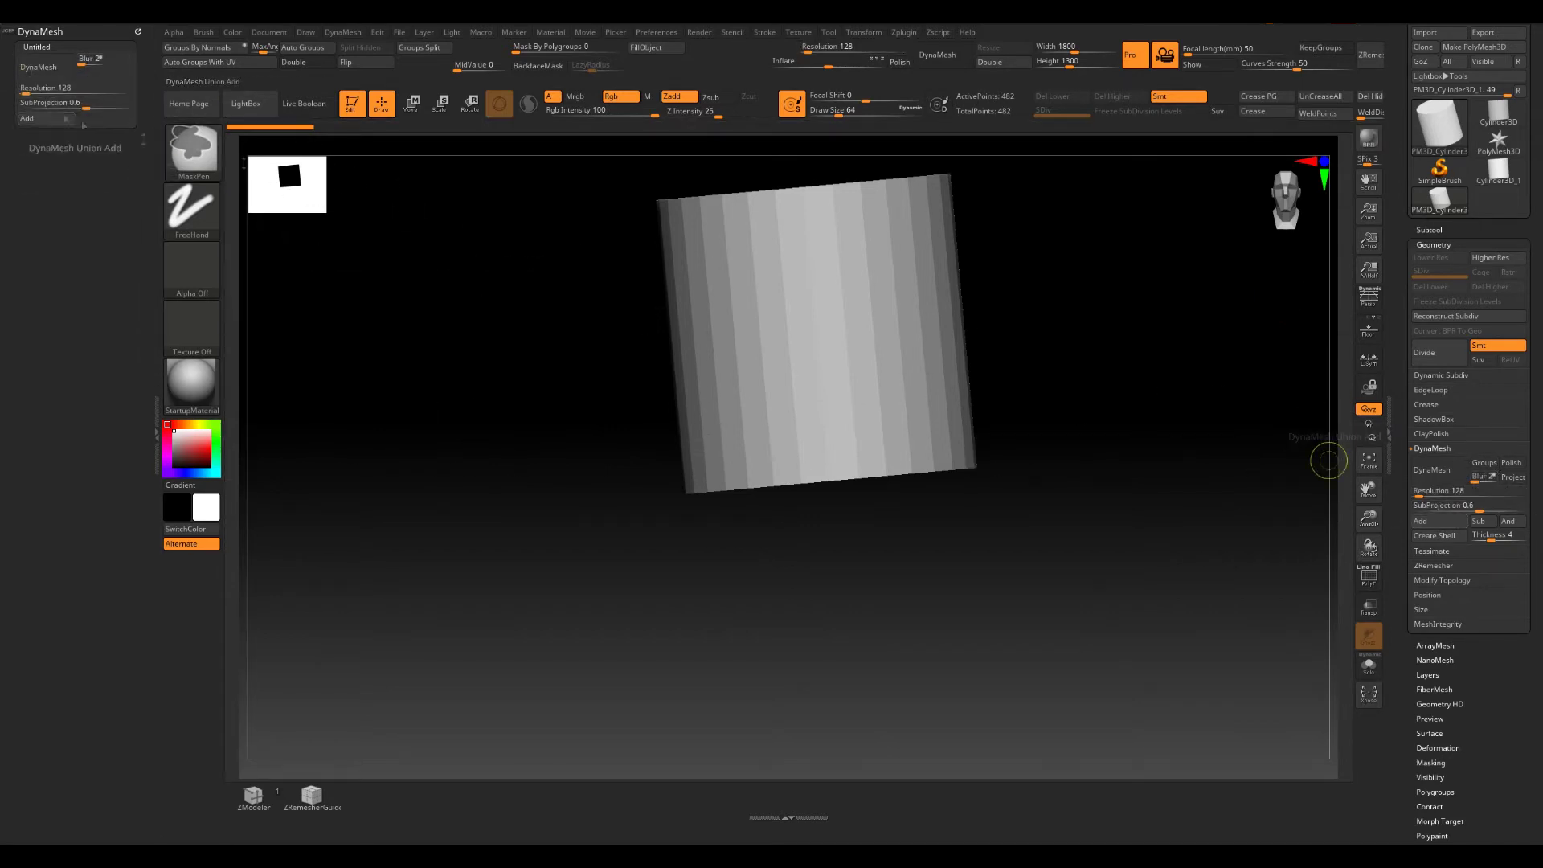
pyautogui.keyDown('ctrl'); pyautogui.keyDown('alt'); pyautogui.moveTo(1486, 521); pyautogui.dragTo(85, 118); pyautogui.keyUp('alt'); pyautogui.keyUp('ctrl')
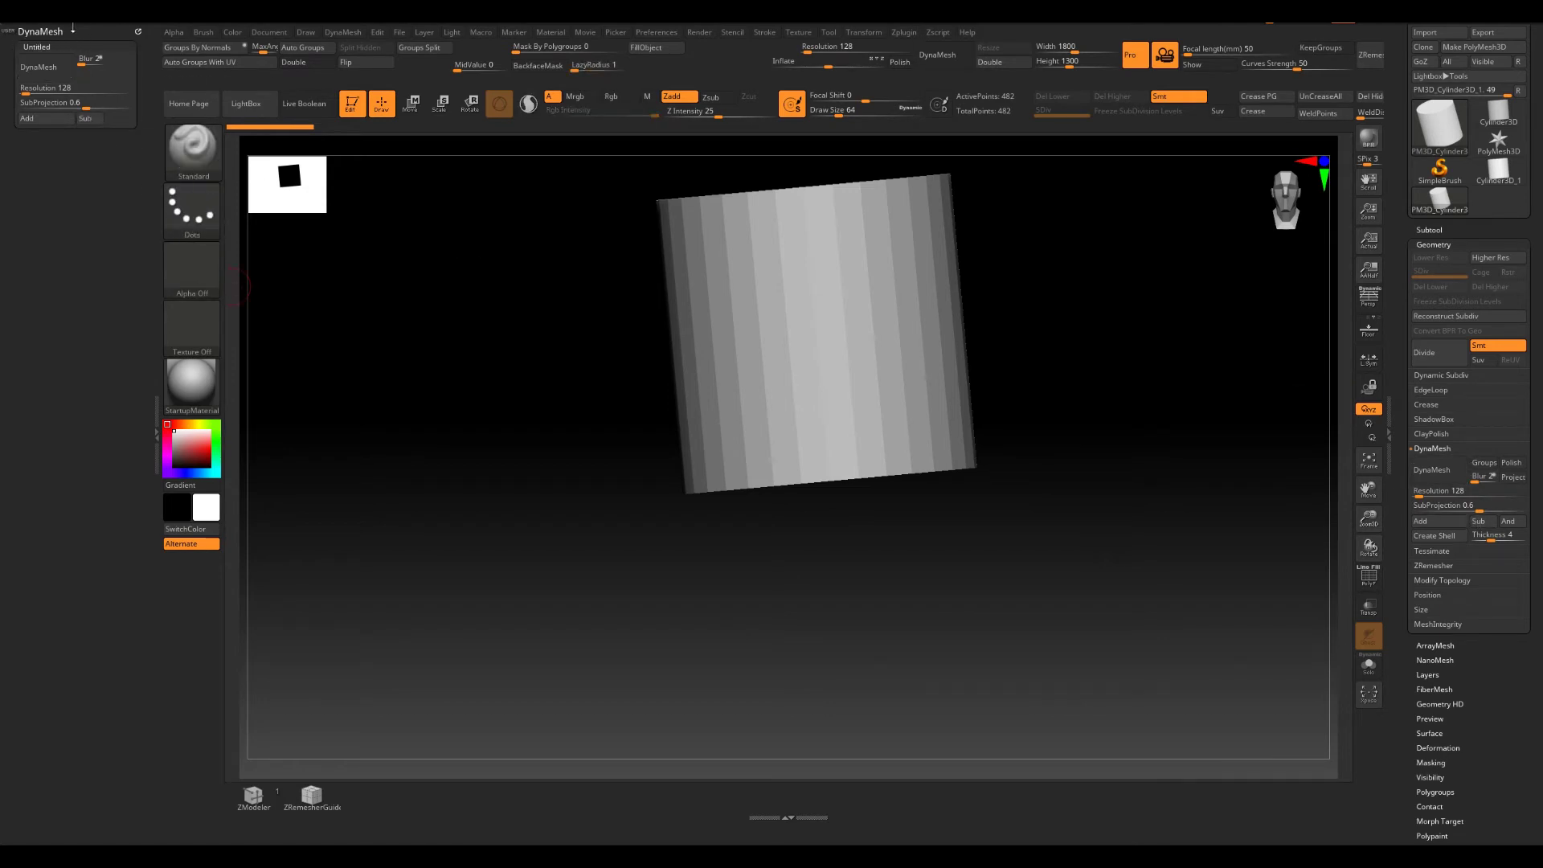
pyautogui.press('ctrl')
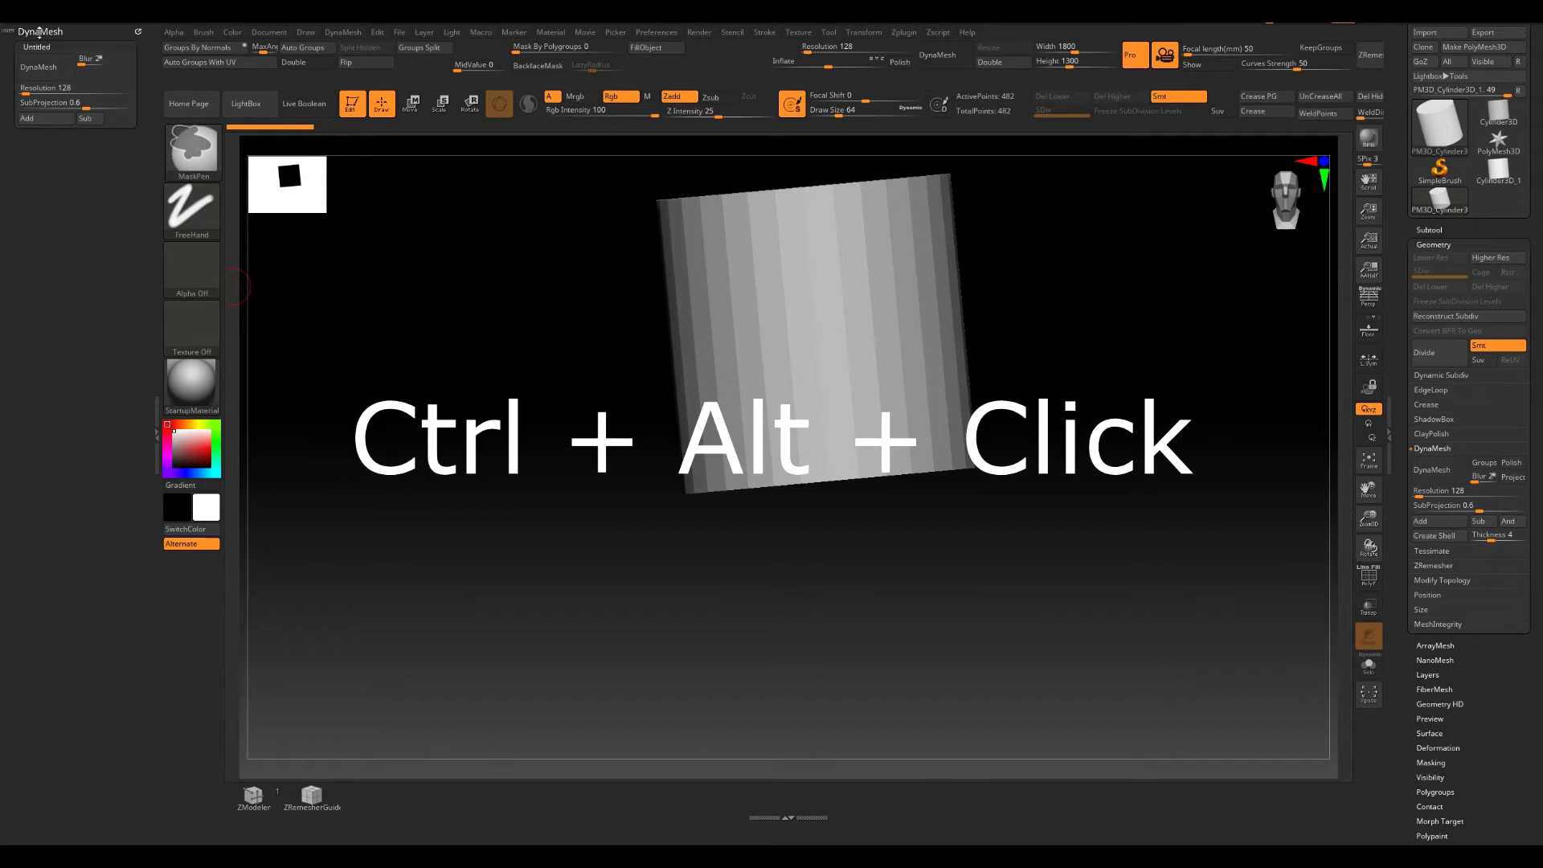
# - Rename the custom menu to mine_A
pyautogui.keyDown('ctrl'); pyautogui.keyDown('alt'); pyautogui.click(40, 33); pyautogui.keyUp('alt'); pyautogui.keyUp('ctrl')
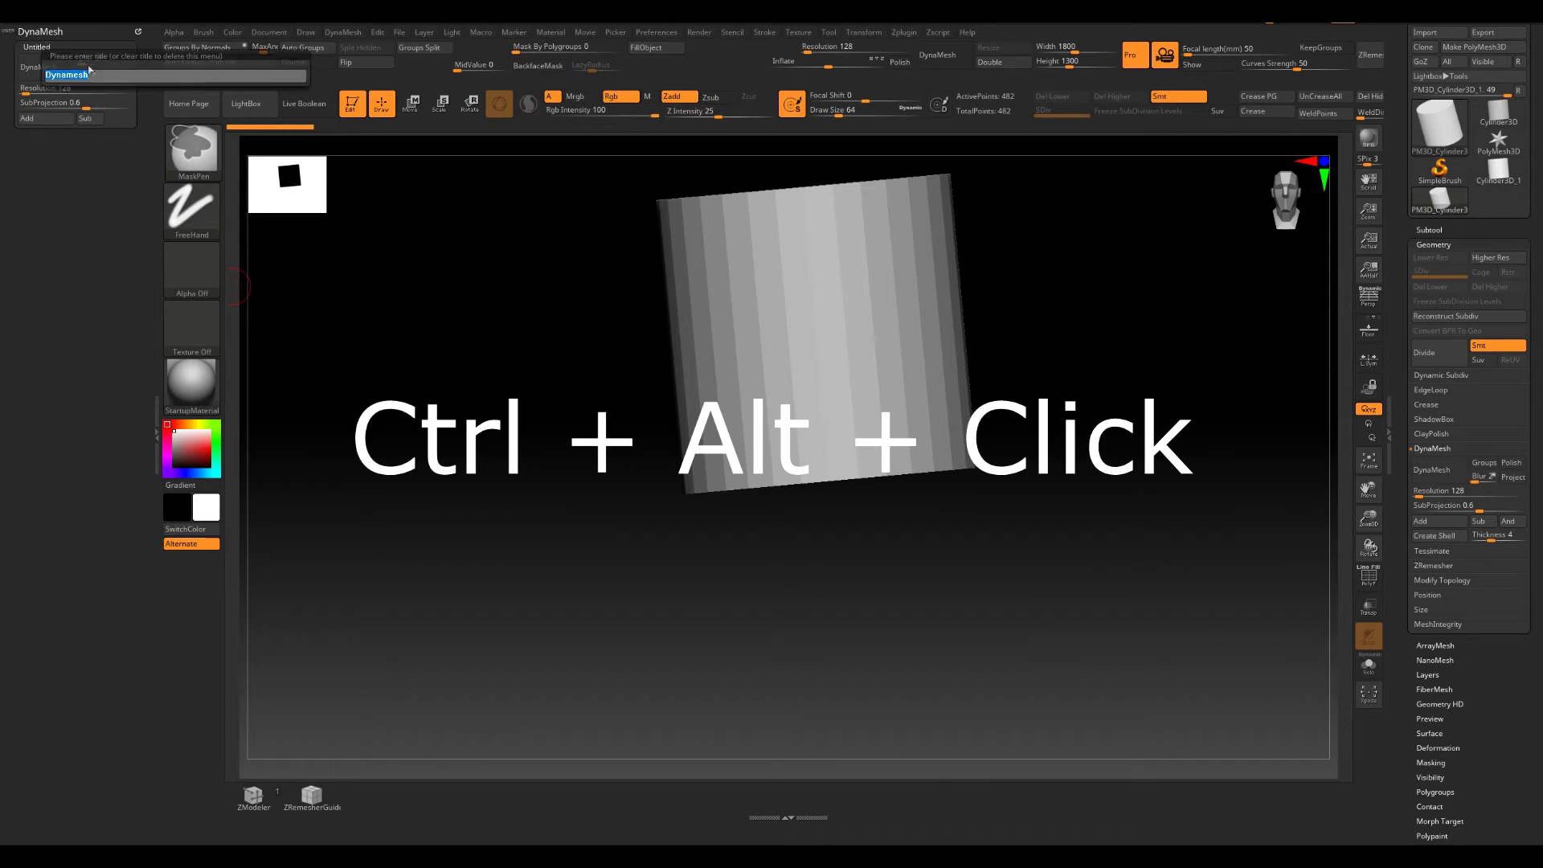
pyautogui.press('BackSpace')
pyautogui.write('mine_A')
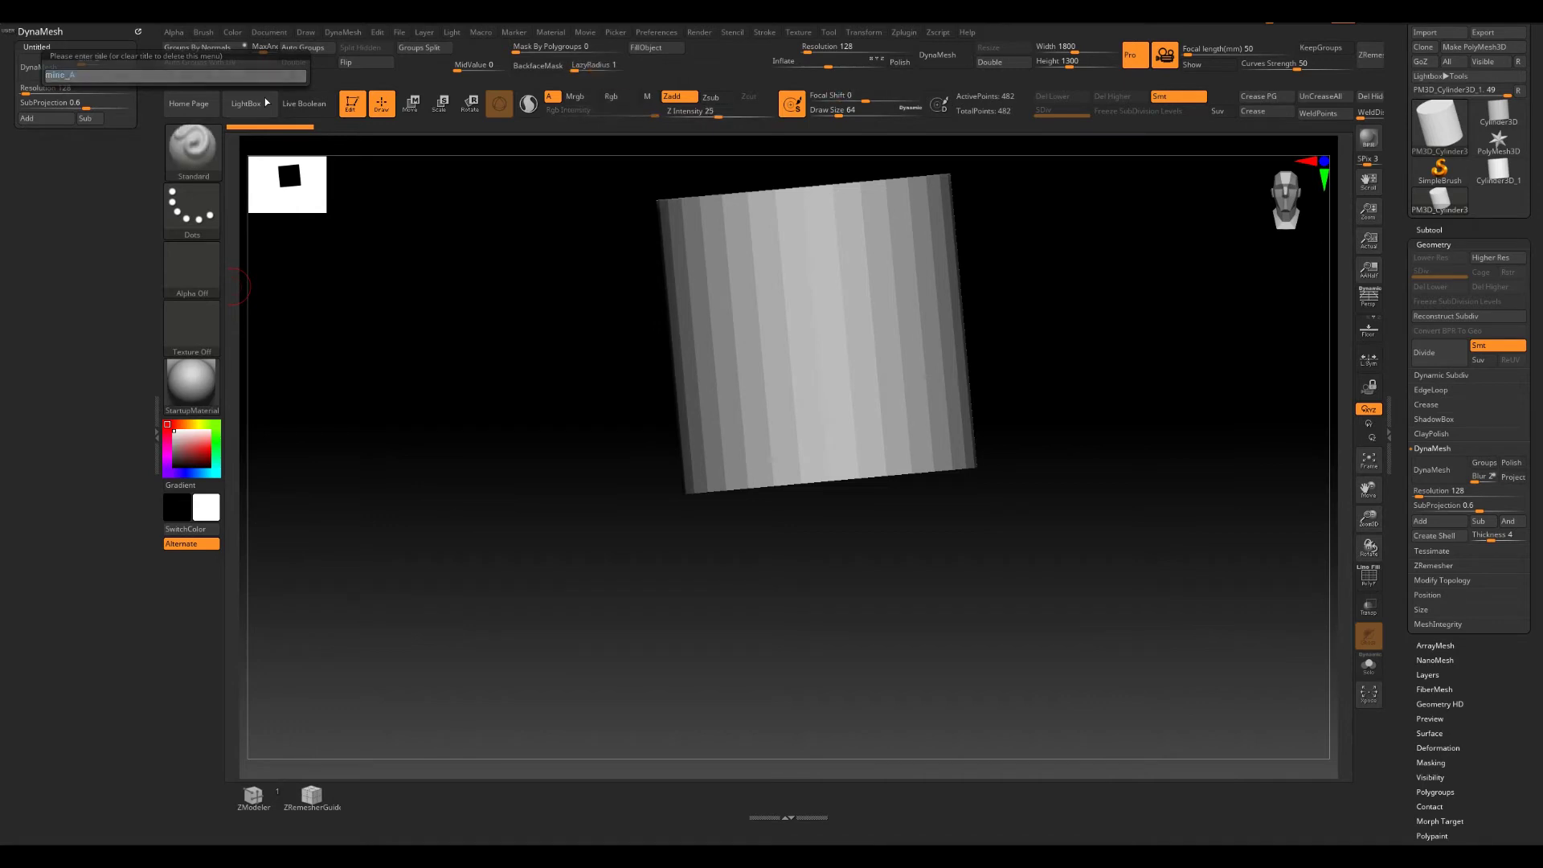
pyautogui.press('Return')
# - Title the custom subpalette DynaMesh
pyautogui.click(106, 61)
pyautogui.write('Dynamesh')
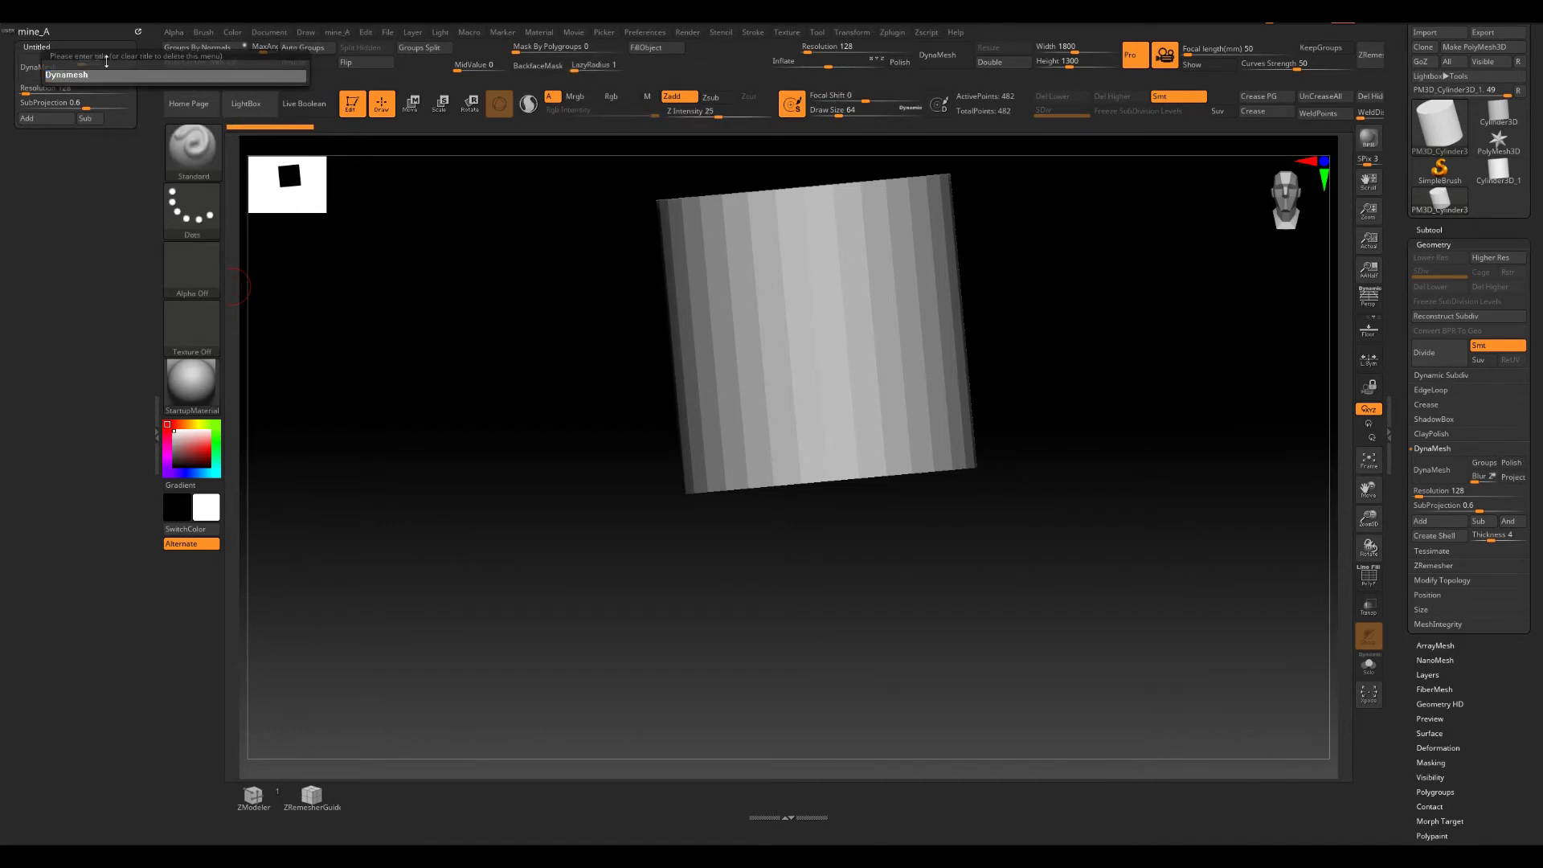
pyautogui.press('Return')
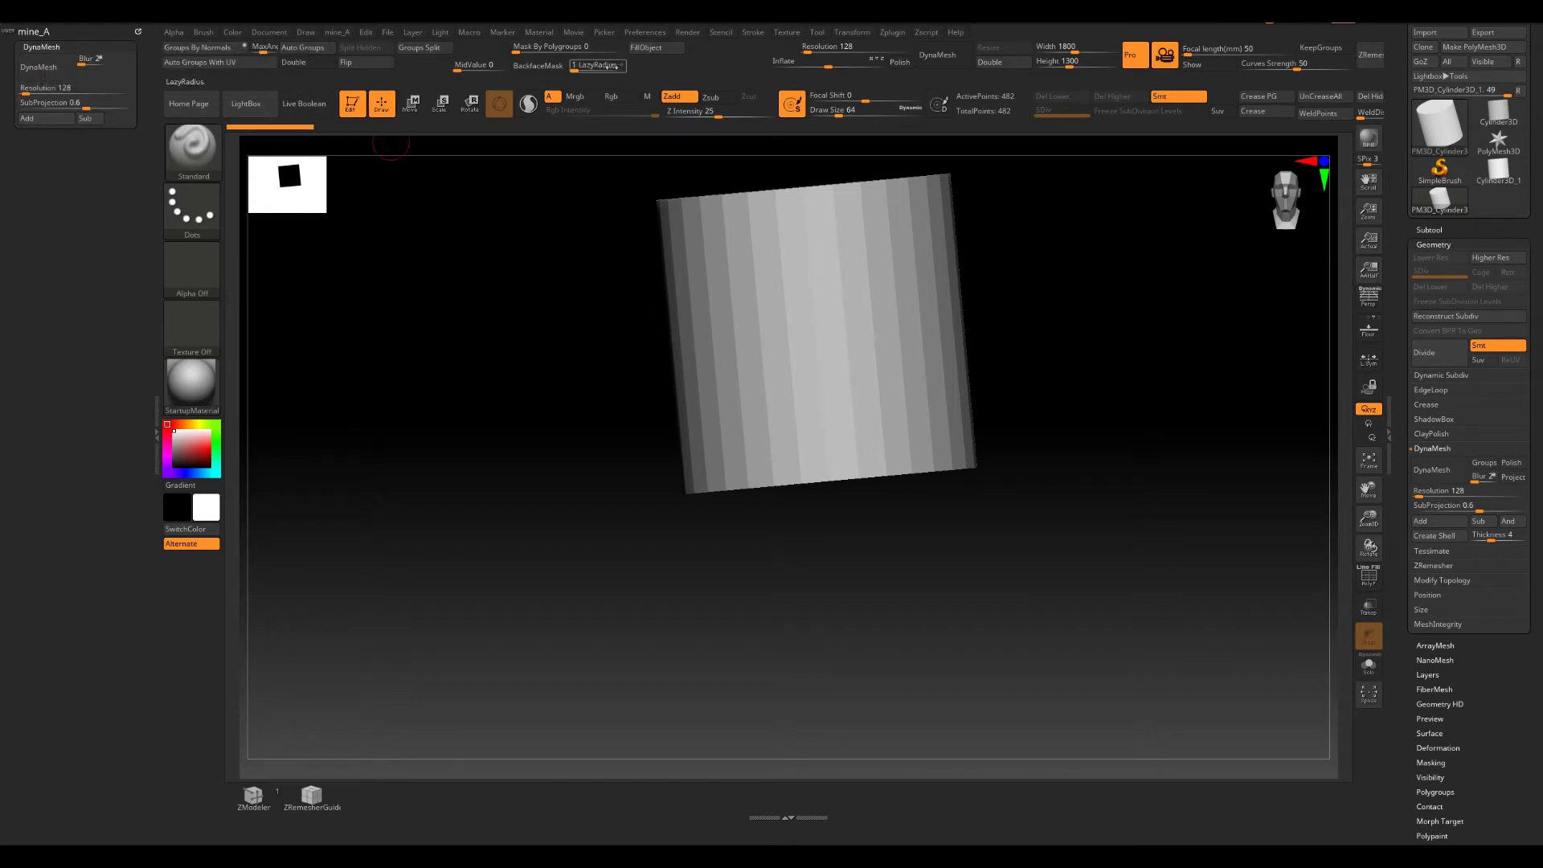
pyautogui.click(657, 34)
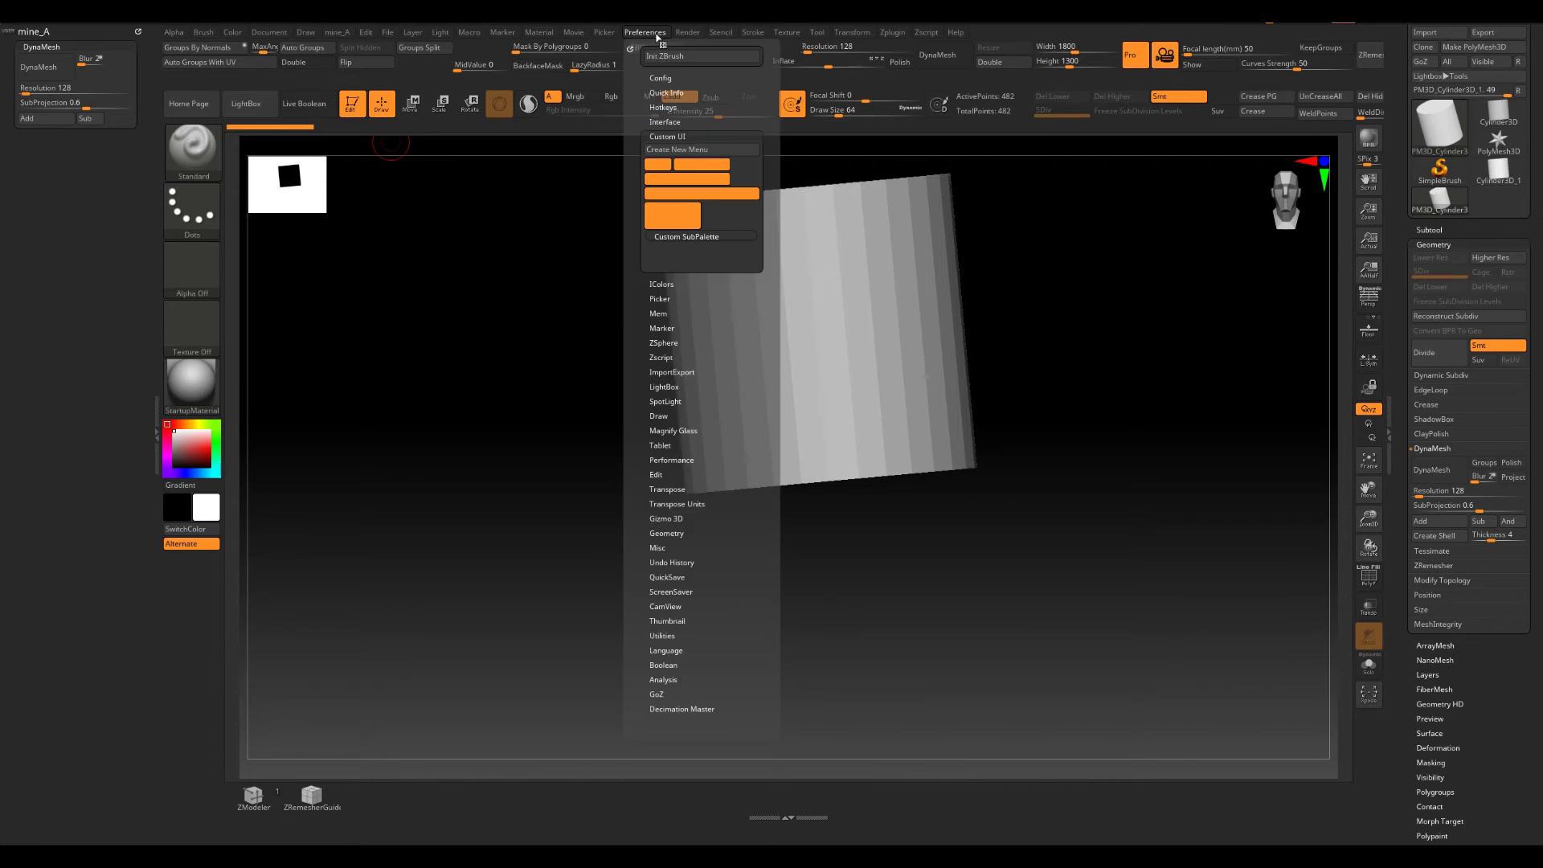
# - Drag a Custom SubPalette from Preferences into mine_A below the DynaMesh subpalette
pyautogui.keyDown('ctrl'); pyautogui.keyDown('alt'); pyautogui.moveTo(659, 37); pyautogui.dragTo(711, 243); pyautogui.keyUp('alt'); pyautogui.keyUp('ctrl')
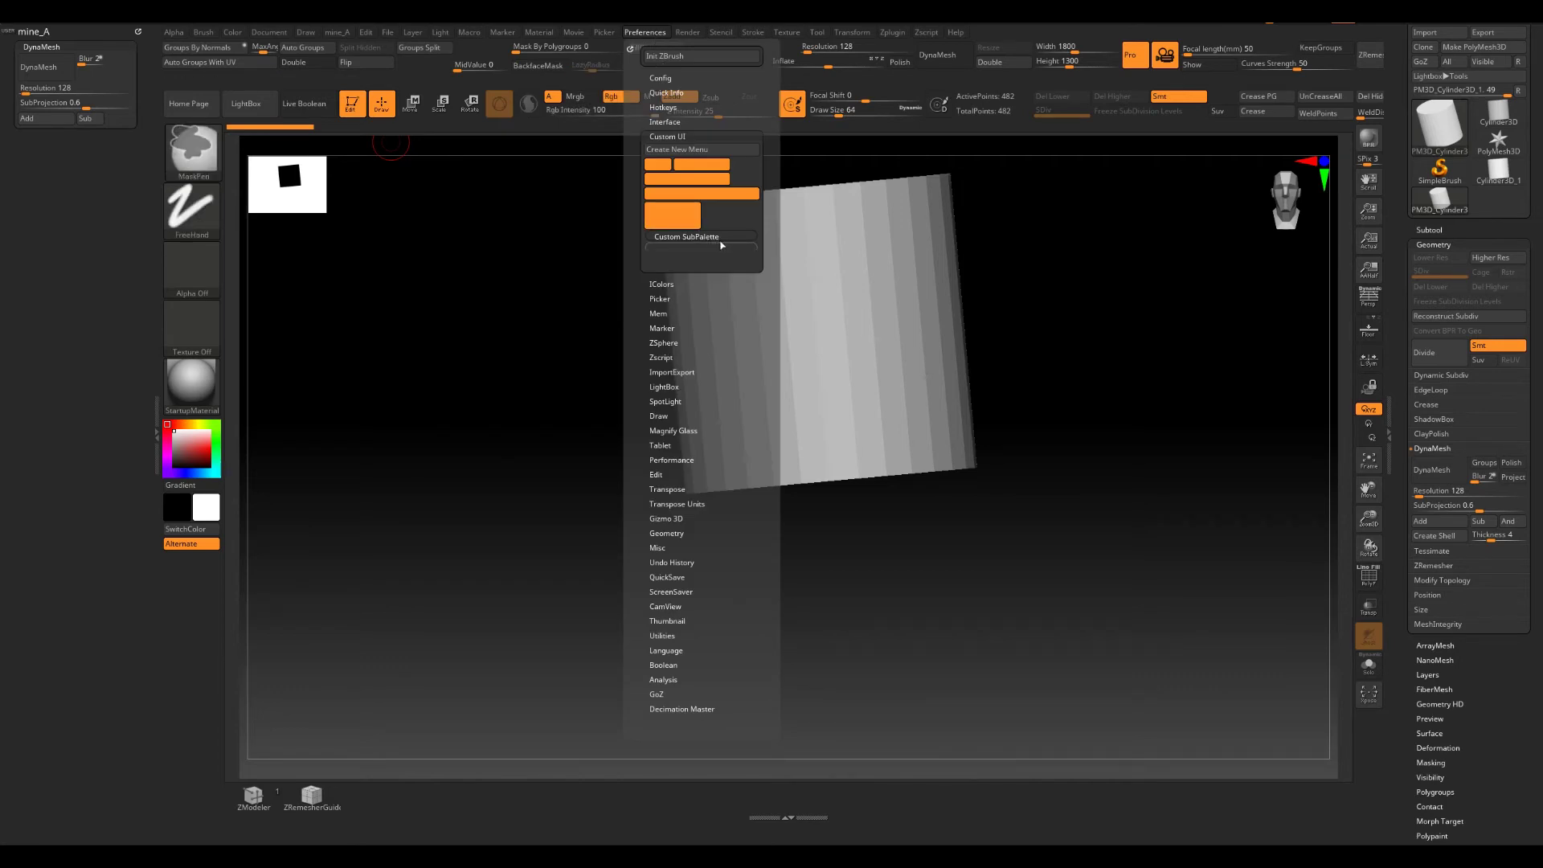
pyautogui.keyDown('ctrl'); pyautogui.keyDown('alt'); pyautogui.moveTo(728, 242); pyautogui.dragTo(59, 35); pyautogui.keyUp('alt'); pyautogui.keyUp('ctrl')
pyautogui.keyDown('ctrl'); pyautogui.keyDown('alt'); pyautogui.moveTo(59, 34); pyautogui.dragTo(40, 34); pyautogui.keyUp('alt'); pyautogui.keyUp('ctrl')
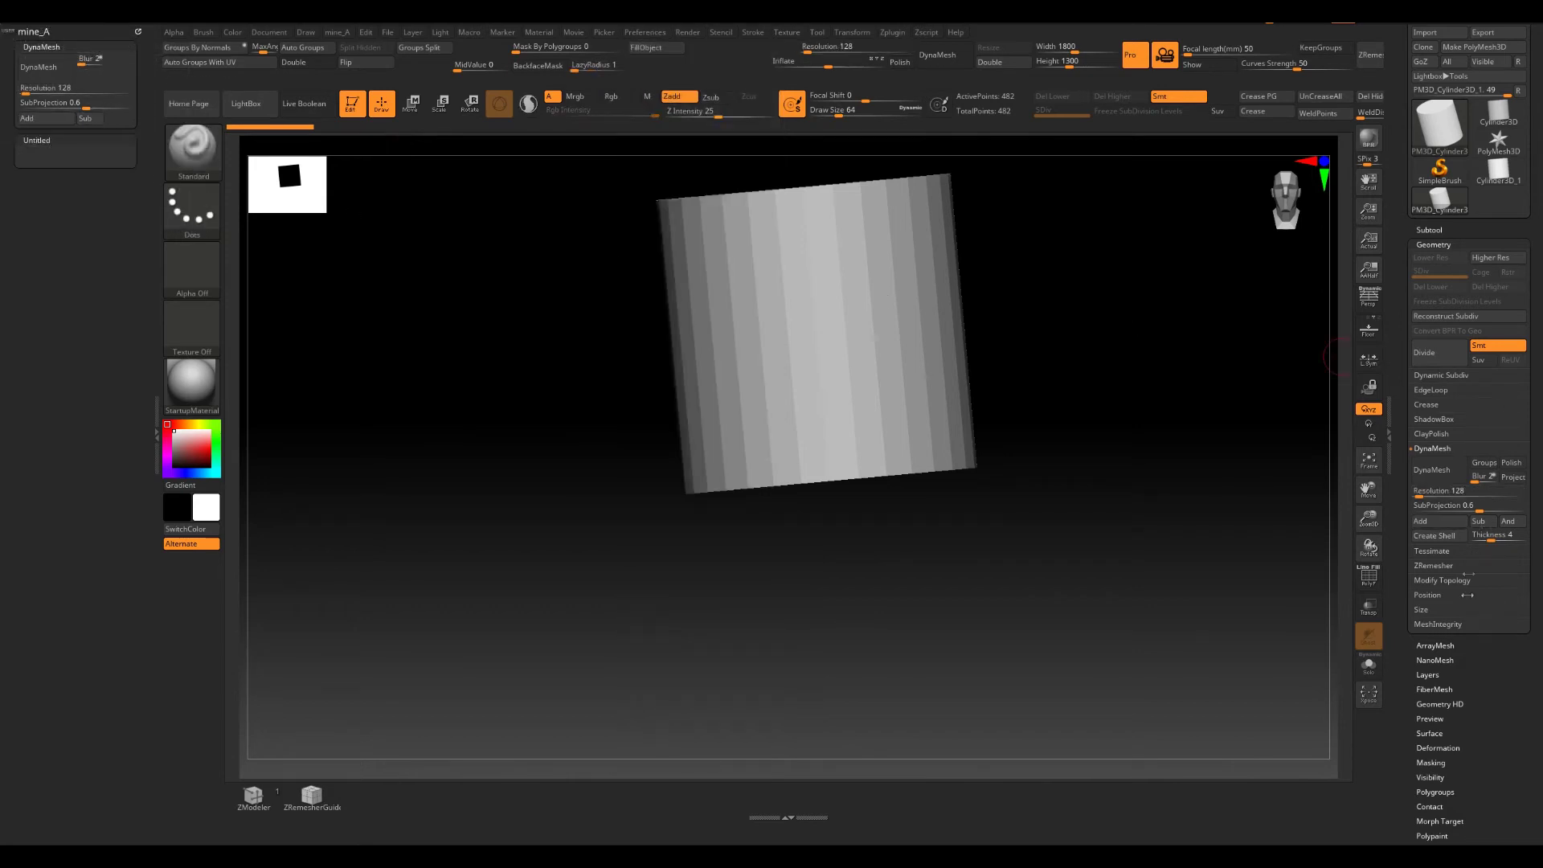
# - Copy the SubTool Duplicate and Delete buttons into mine_A's Untitled subpalette
pyautogui.click(1428, 230)
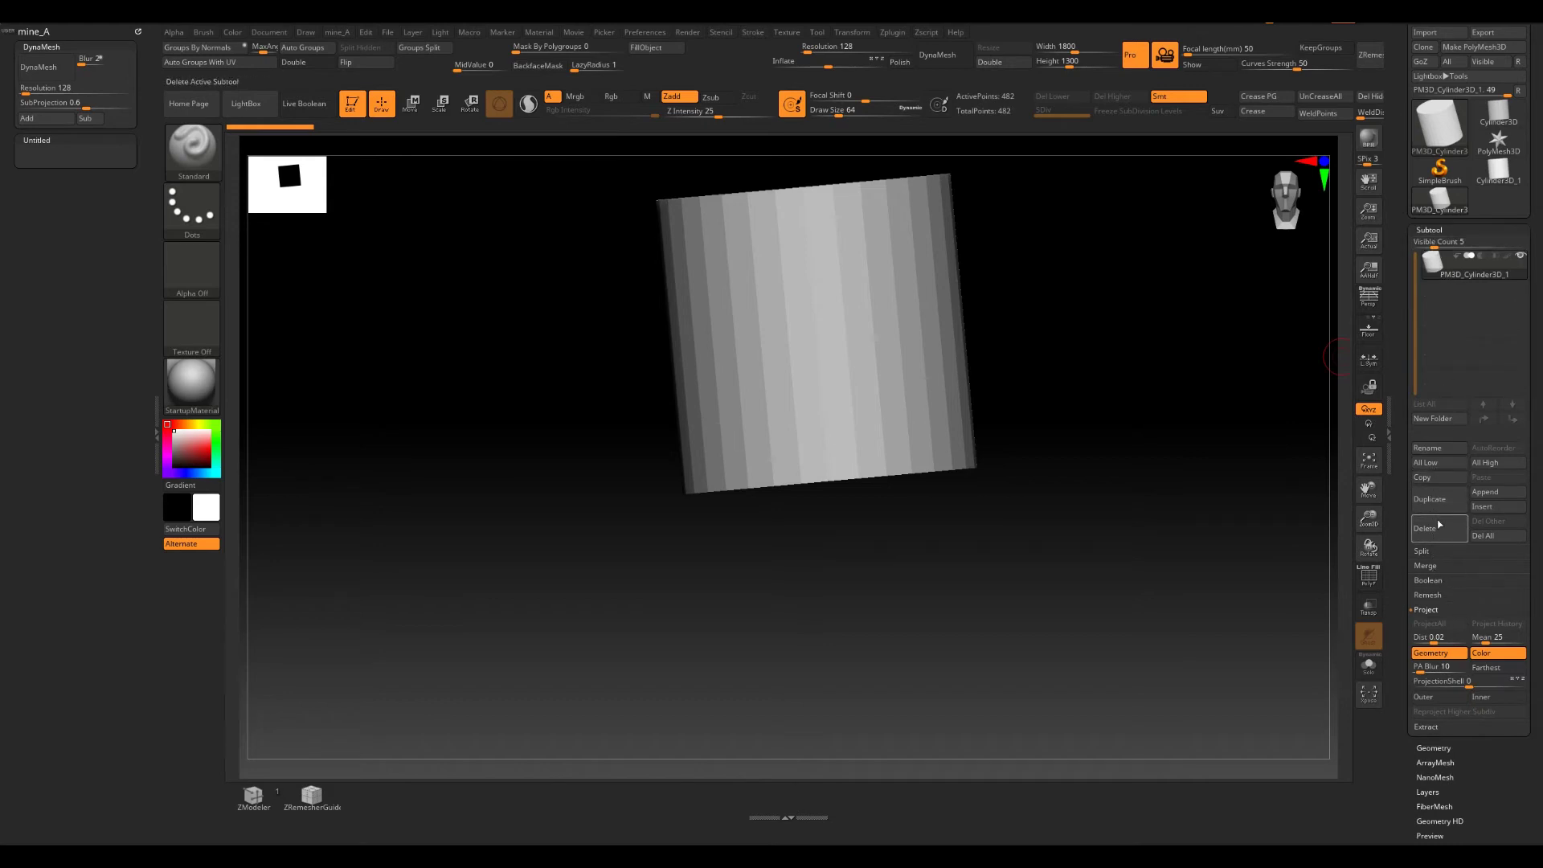
pyautogui.keyDown('ctrl'); pyautogui.keyDown('alt'); pyautogui.moveTo(1429, 499); pyautogui.dragTo(36, 160); pyautogui.keyUp('alt'); pyautogui.keyUp('ctrl')
pyautogui.keyDown('ctrl'); pyautogui.keyDown('alt'); pyautogui.moveTo(1425, 528); pyautogui.dragTo(90, 159); pyautogui.keyUp('alt'); pyautogui.keyUp('ctrl')
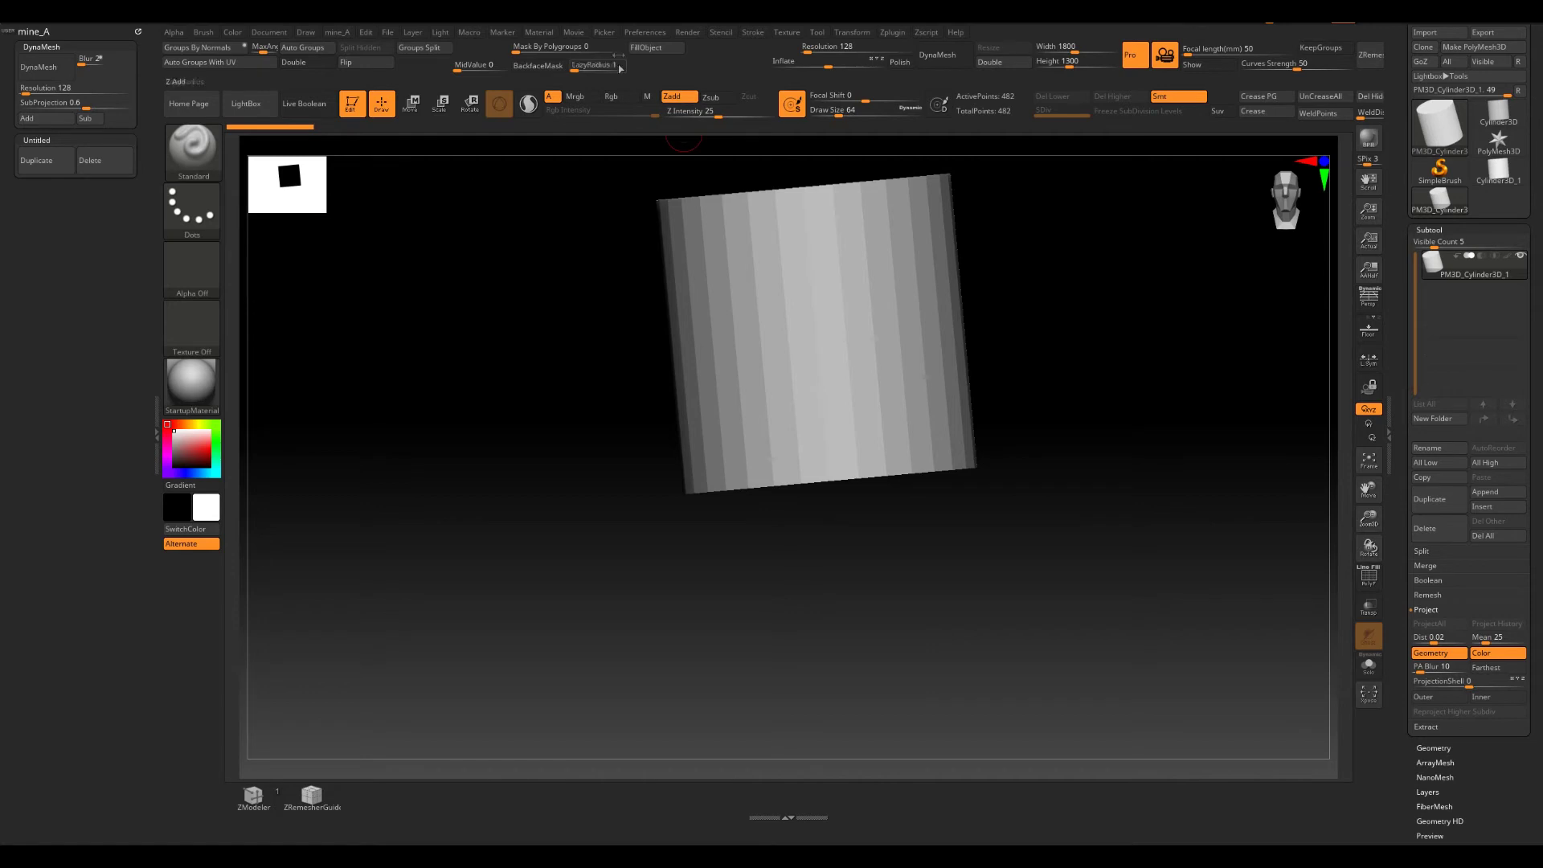
# - Bring up Preferences > Config and collapse the left tray
pyautogui.click(655, 35)
pyautogui.click(660, 78)
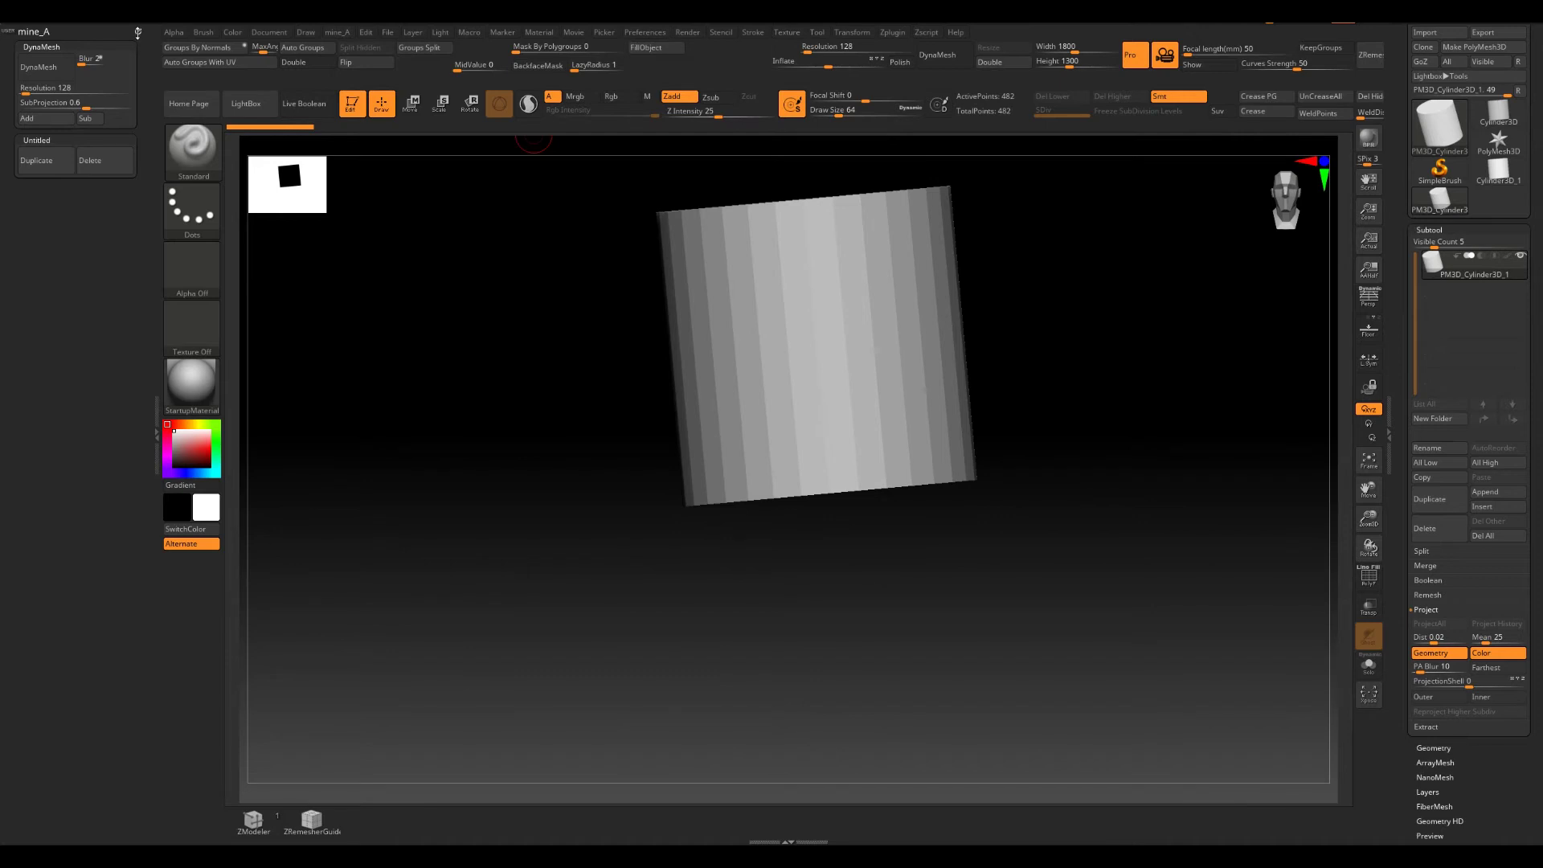
pyautogui.click(156, 433)
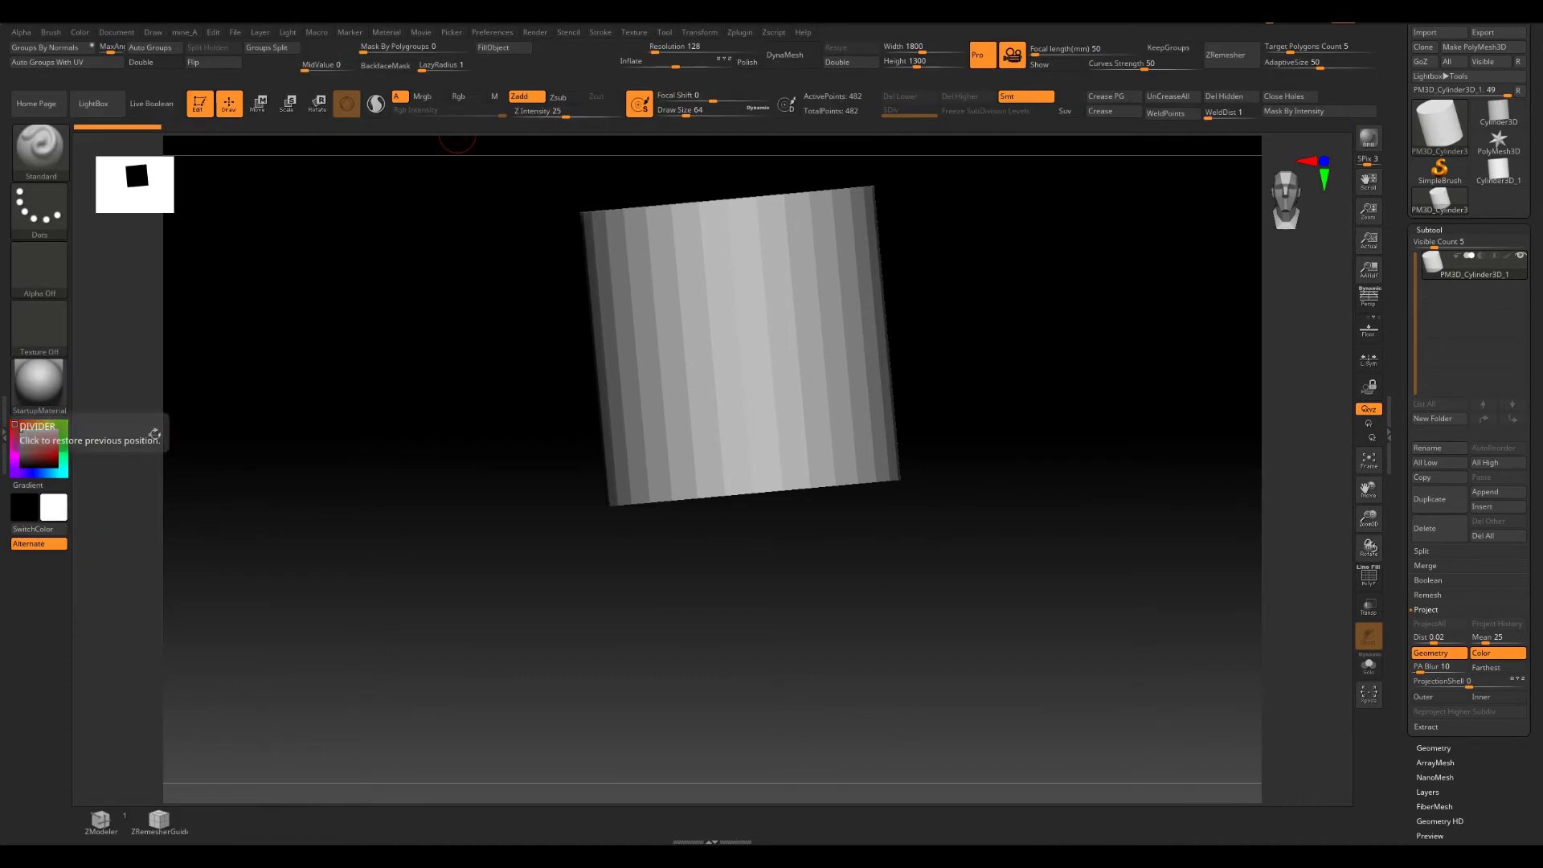
# - Assign a custom hotkey to the mine_A menu, overriding that key's previous assignment
pyautogui.click(491, 32)
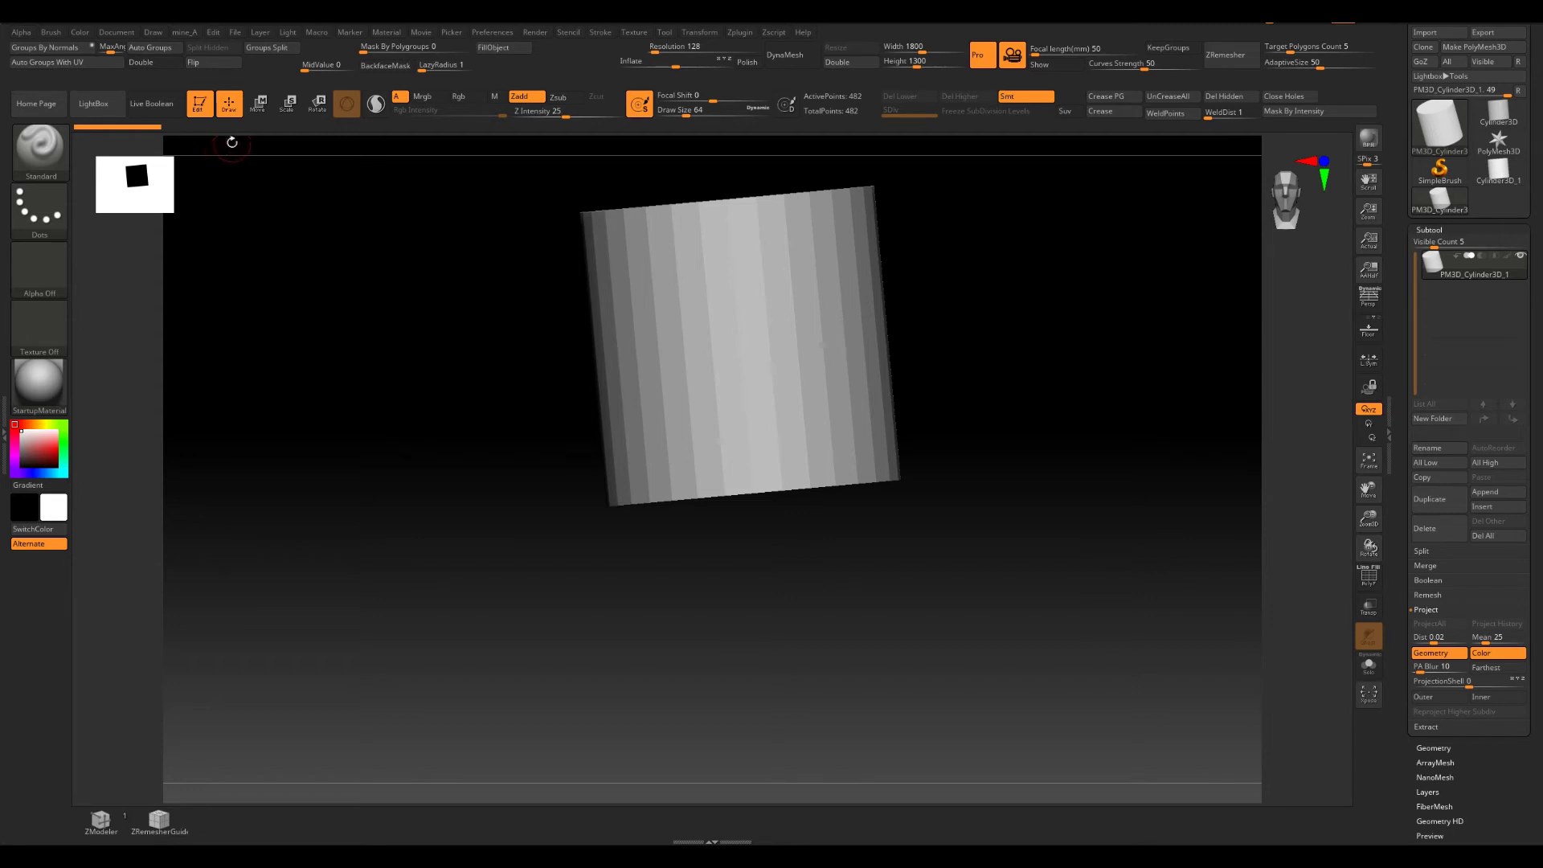
pyautogui.press('ctrl')
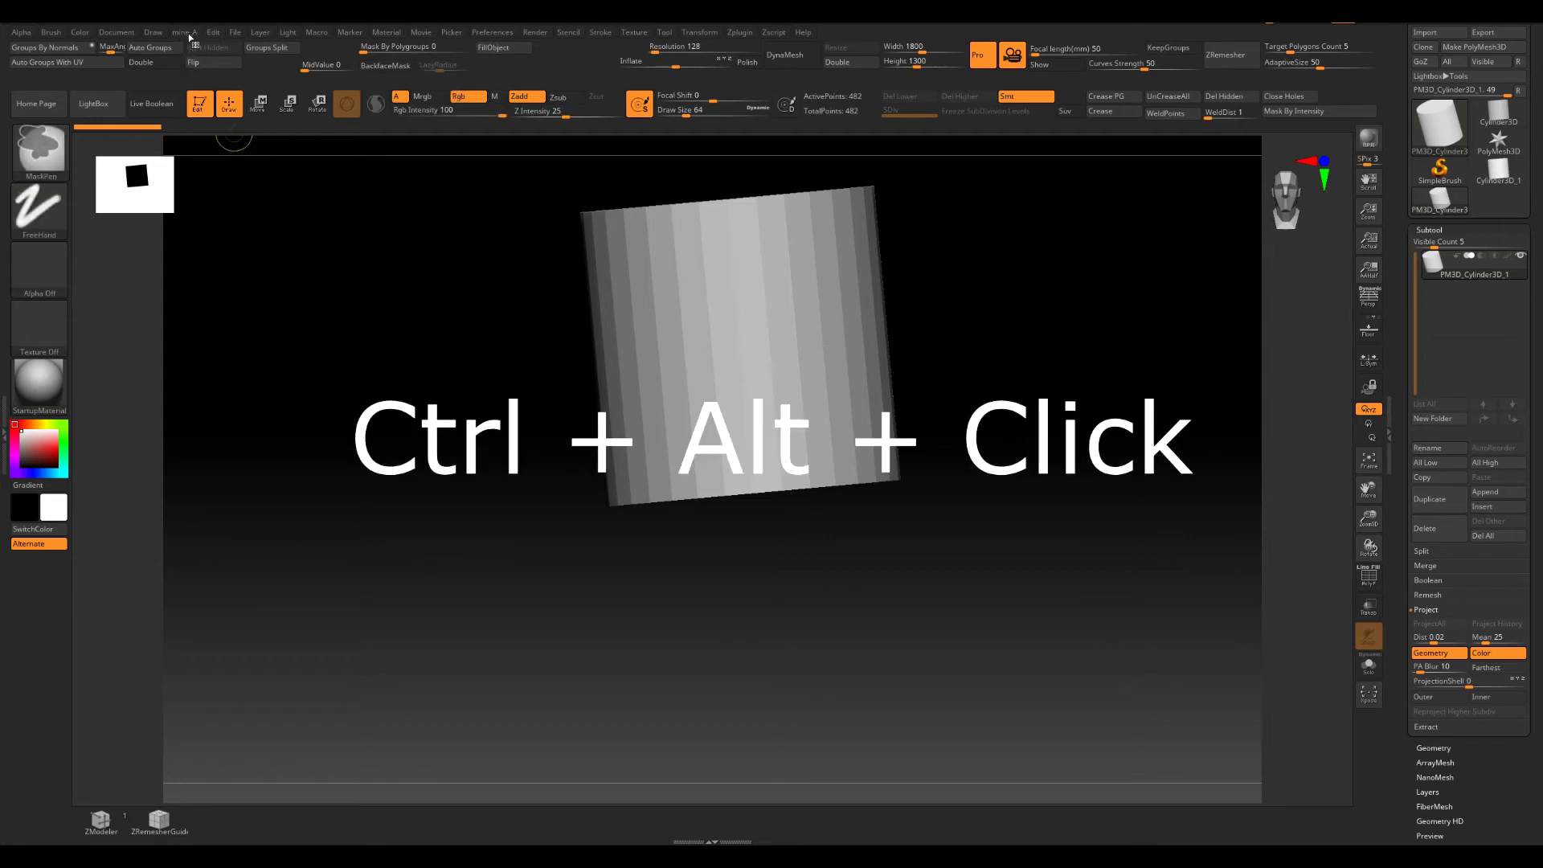
pyautogui.keyDown('ctrl'); pyautogui.keyDown('alt'); pyautogui.click(191, 34); pyautogui.keyUp('alt'); pyautogui.keyUp('ctrl')
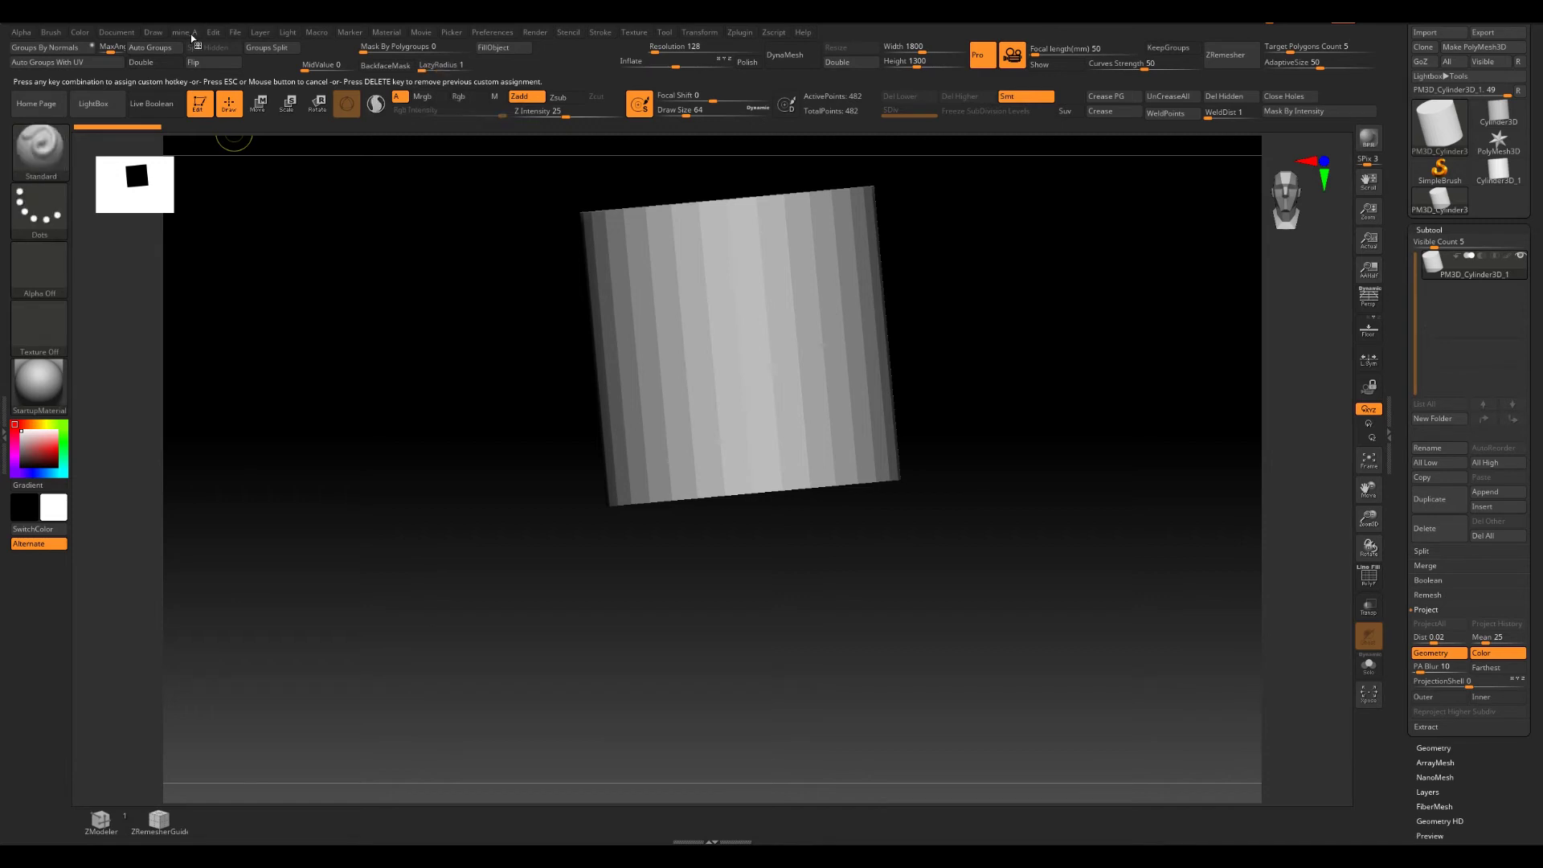
pyautogui.press('a')
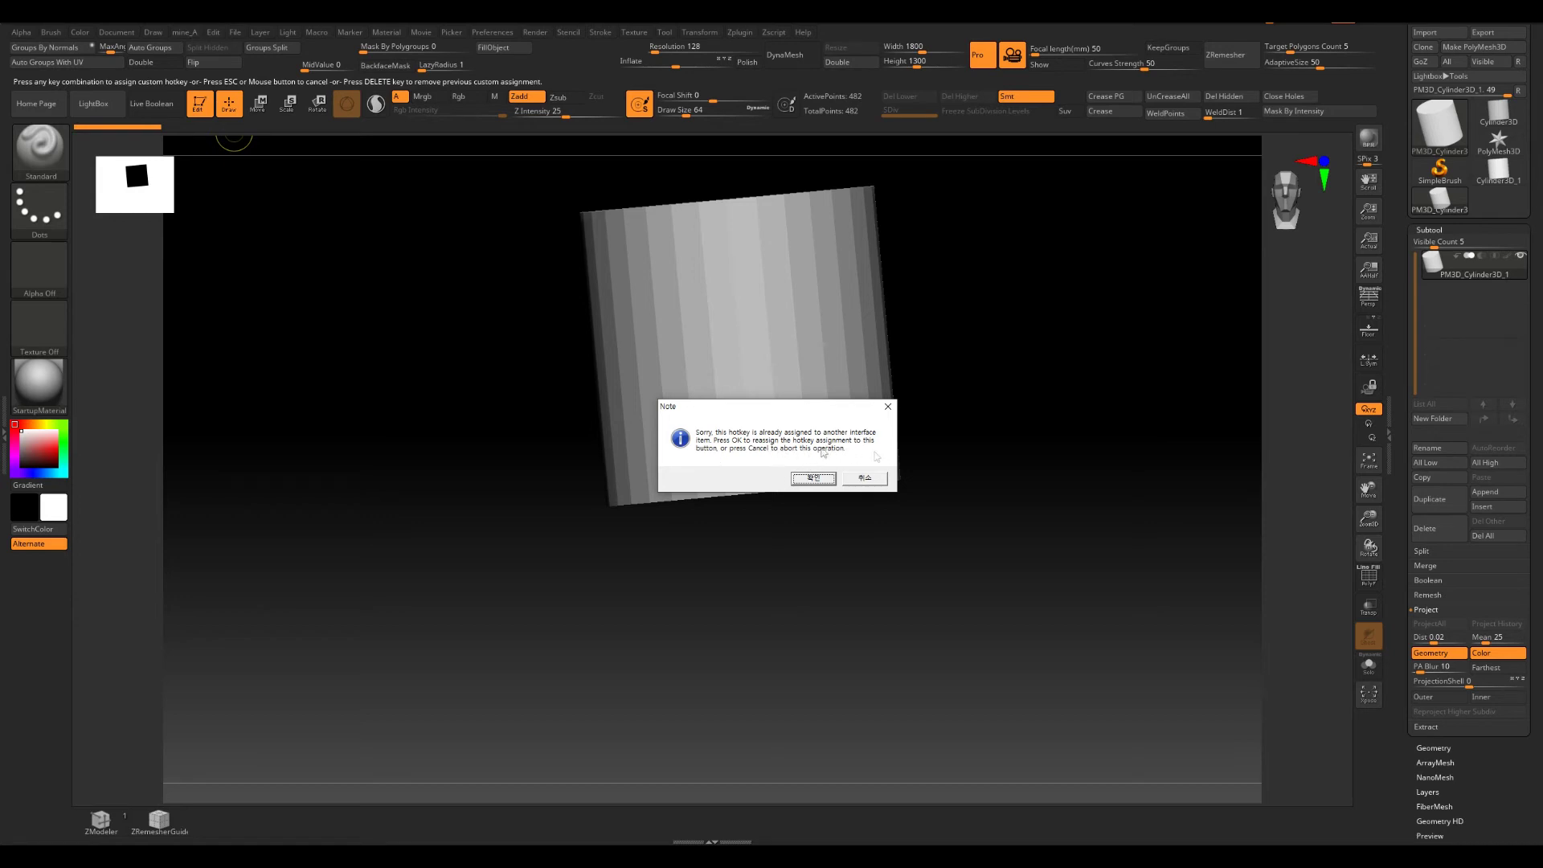
pyautogui.click(823, 482)
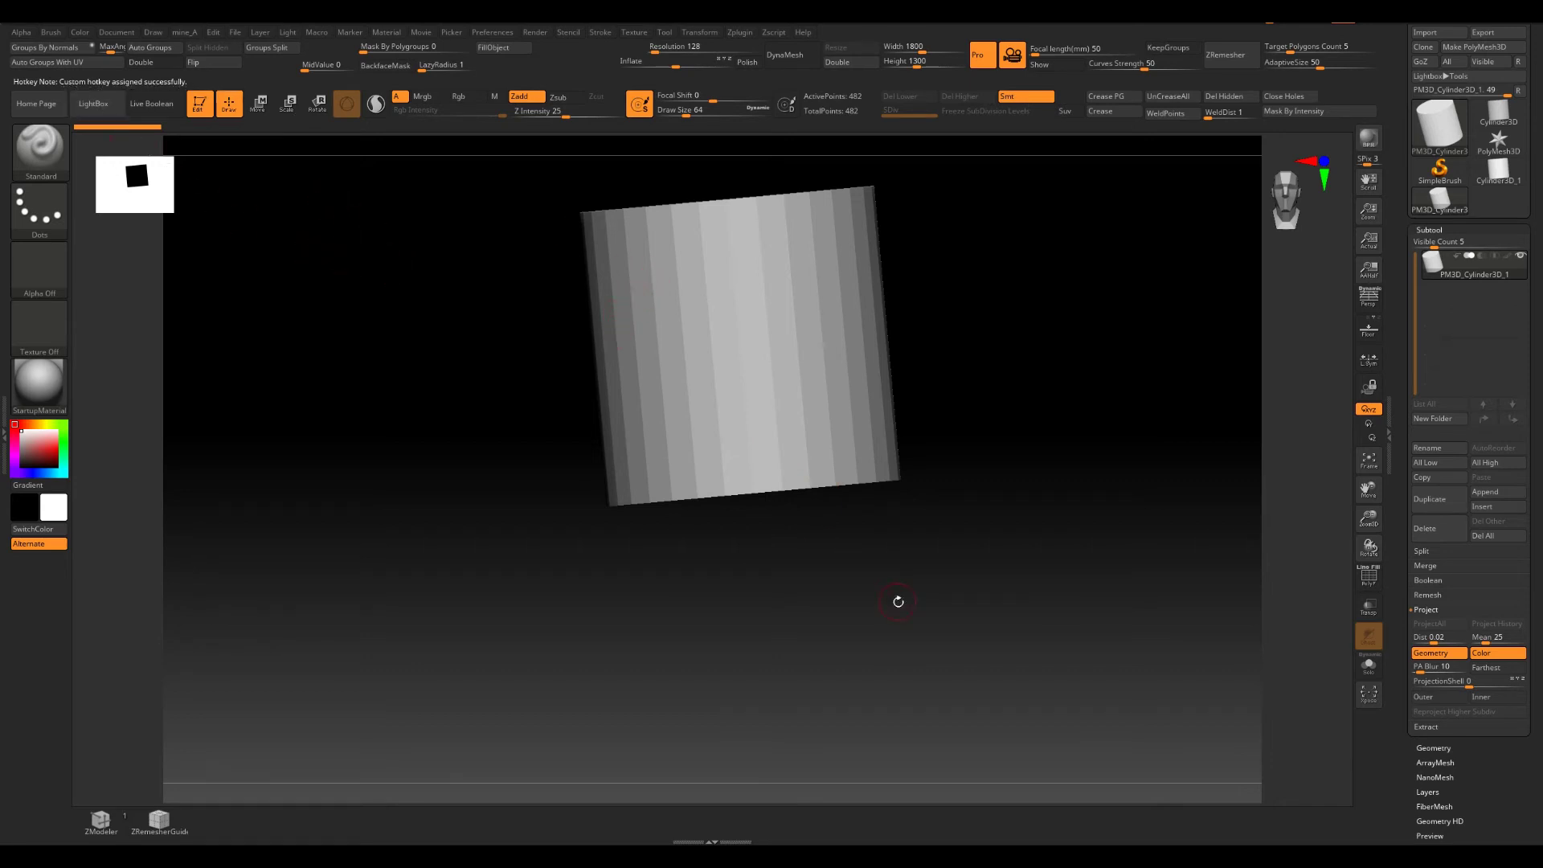
# - Apply DynaMesh to the cylinder from the mine_A popup, show PolyFrame, then undo
pyautogui.press('m')
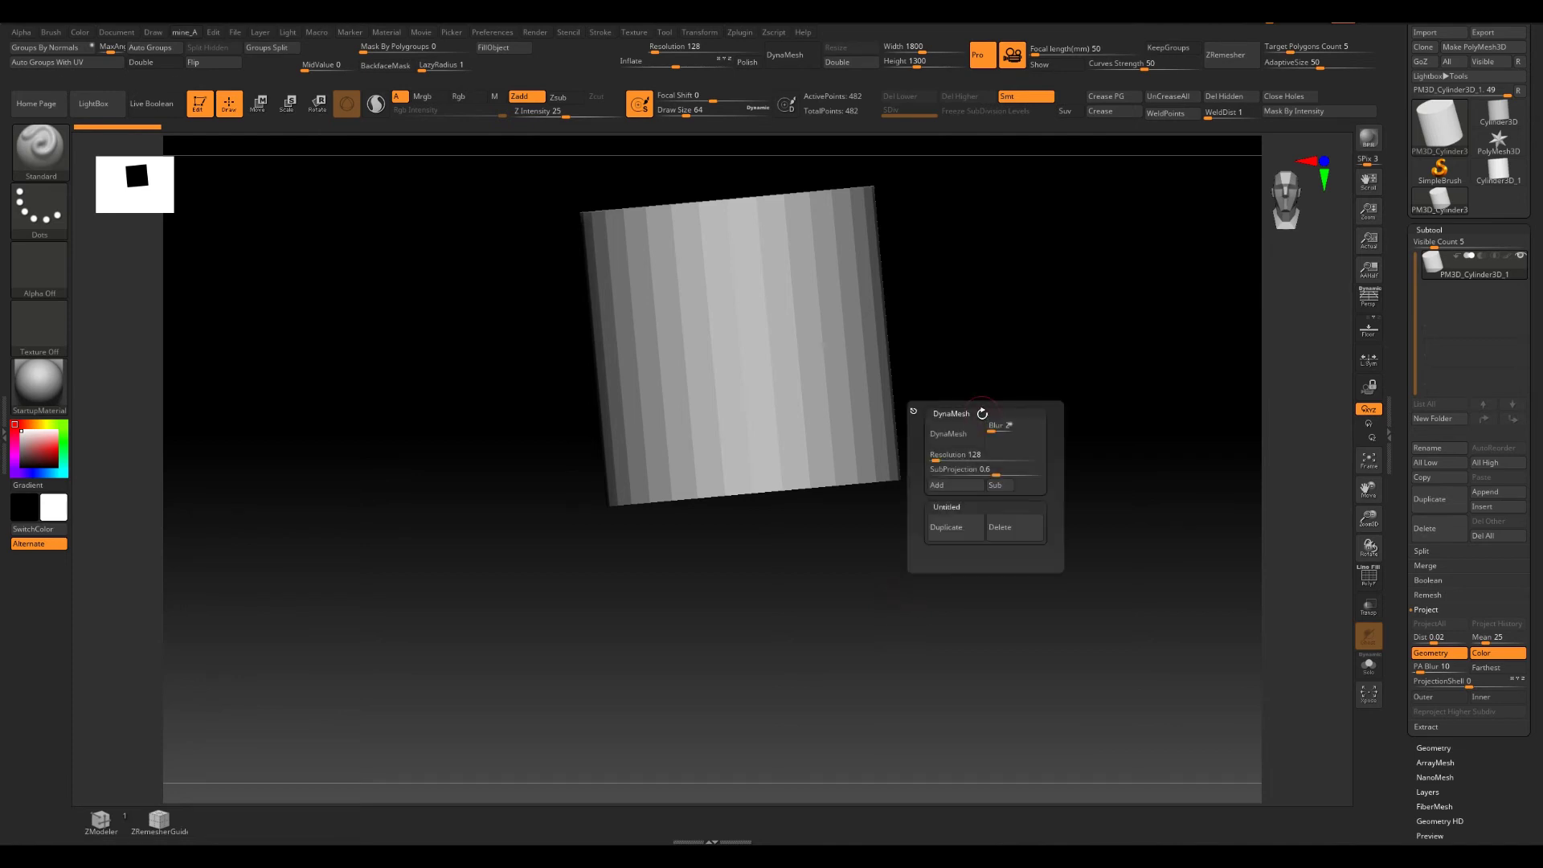
pyautogui.press('m')
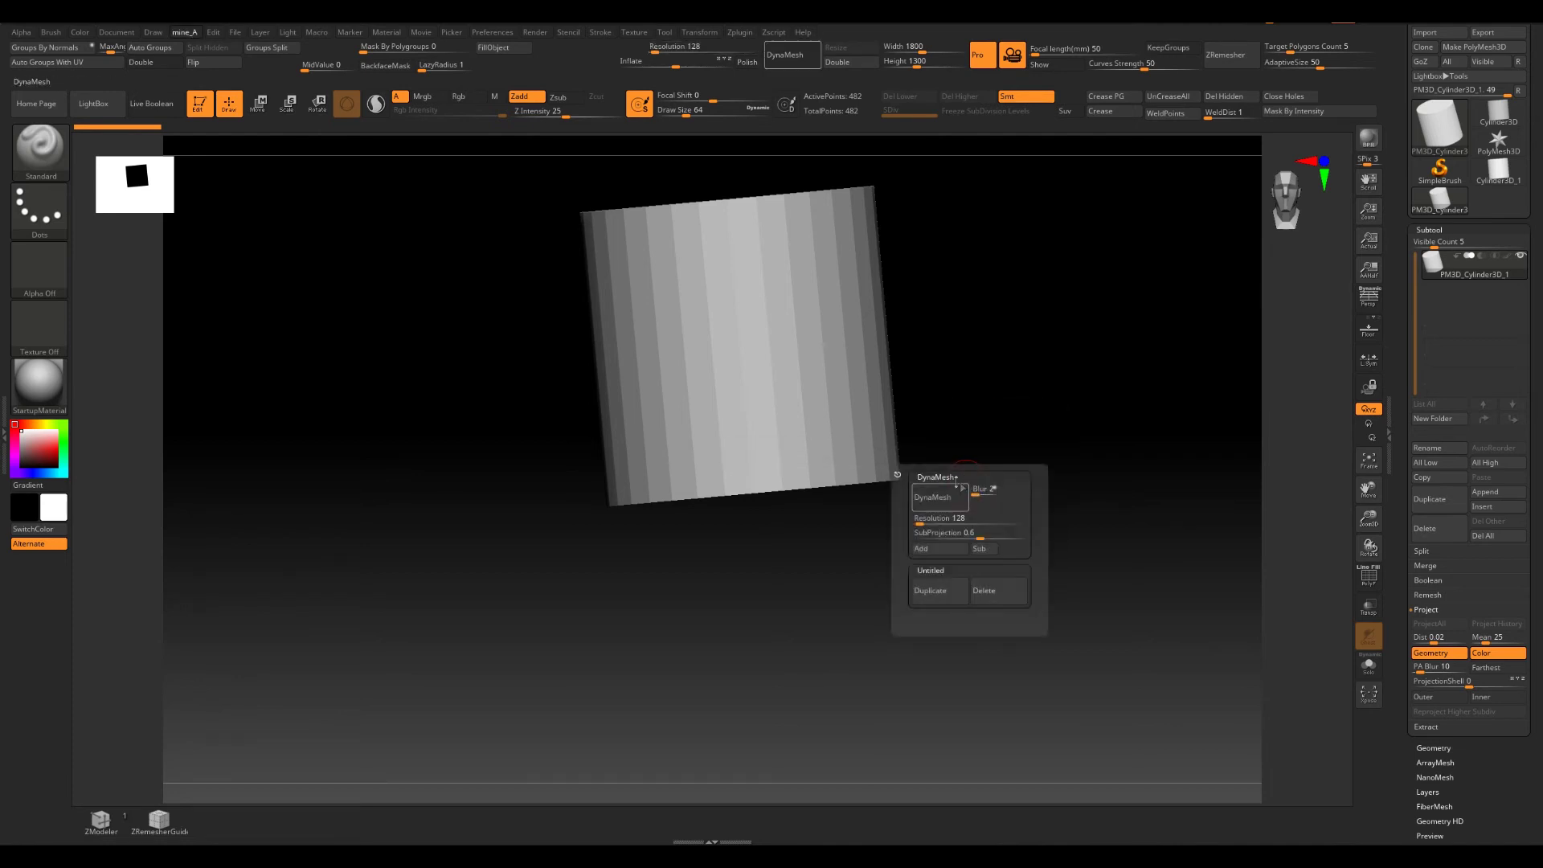
pyautogui.click(932, 497)
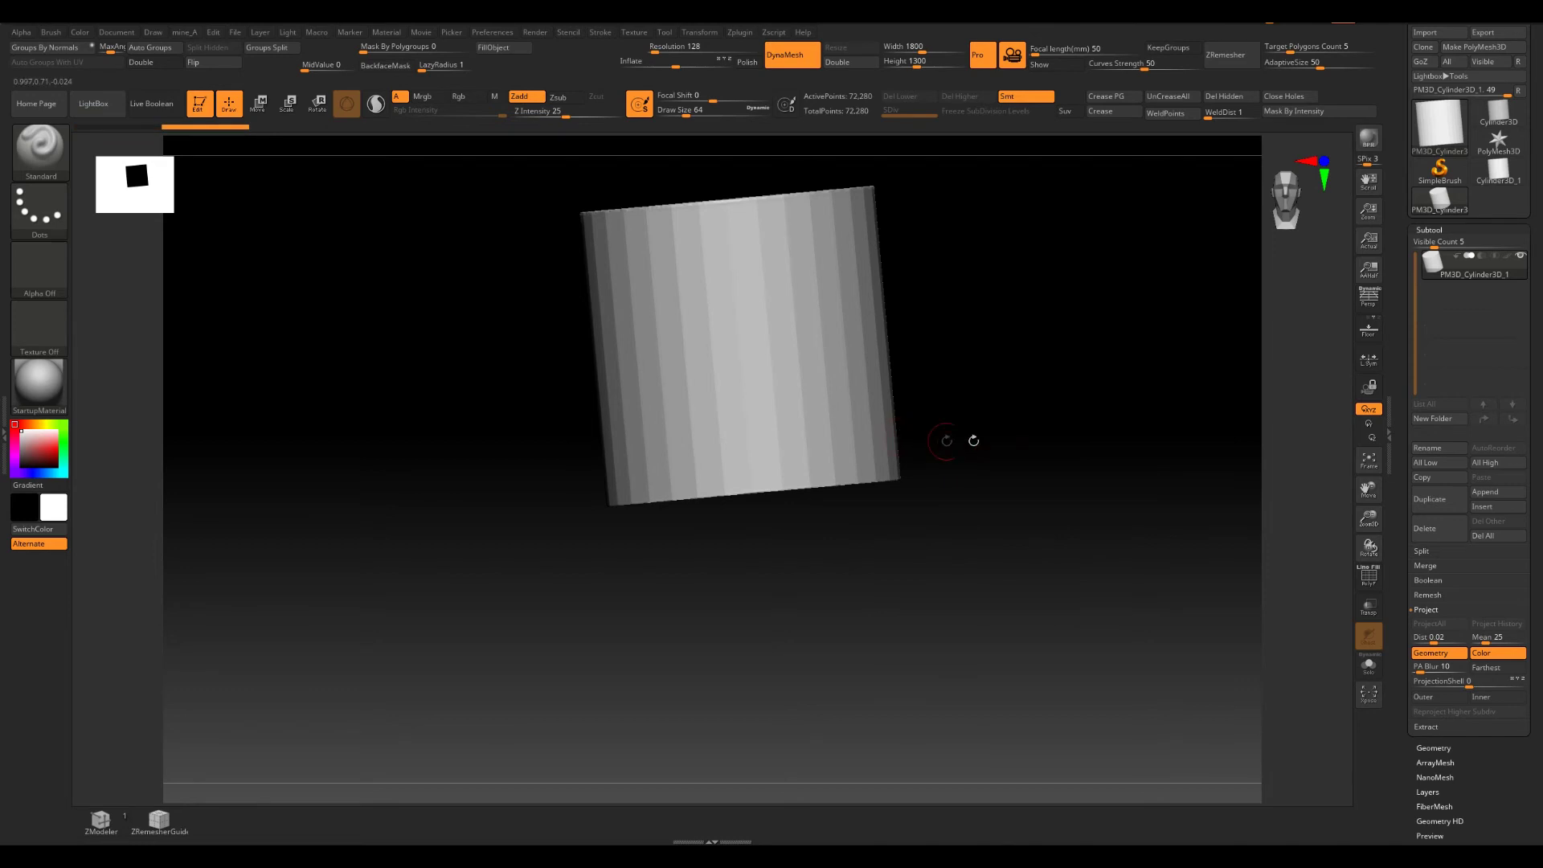
pyautogui.hotkey('shift', 'f')
pyautogui.hotkey('ctrl', 'z')
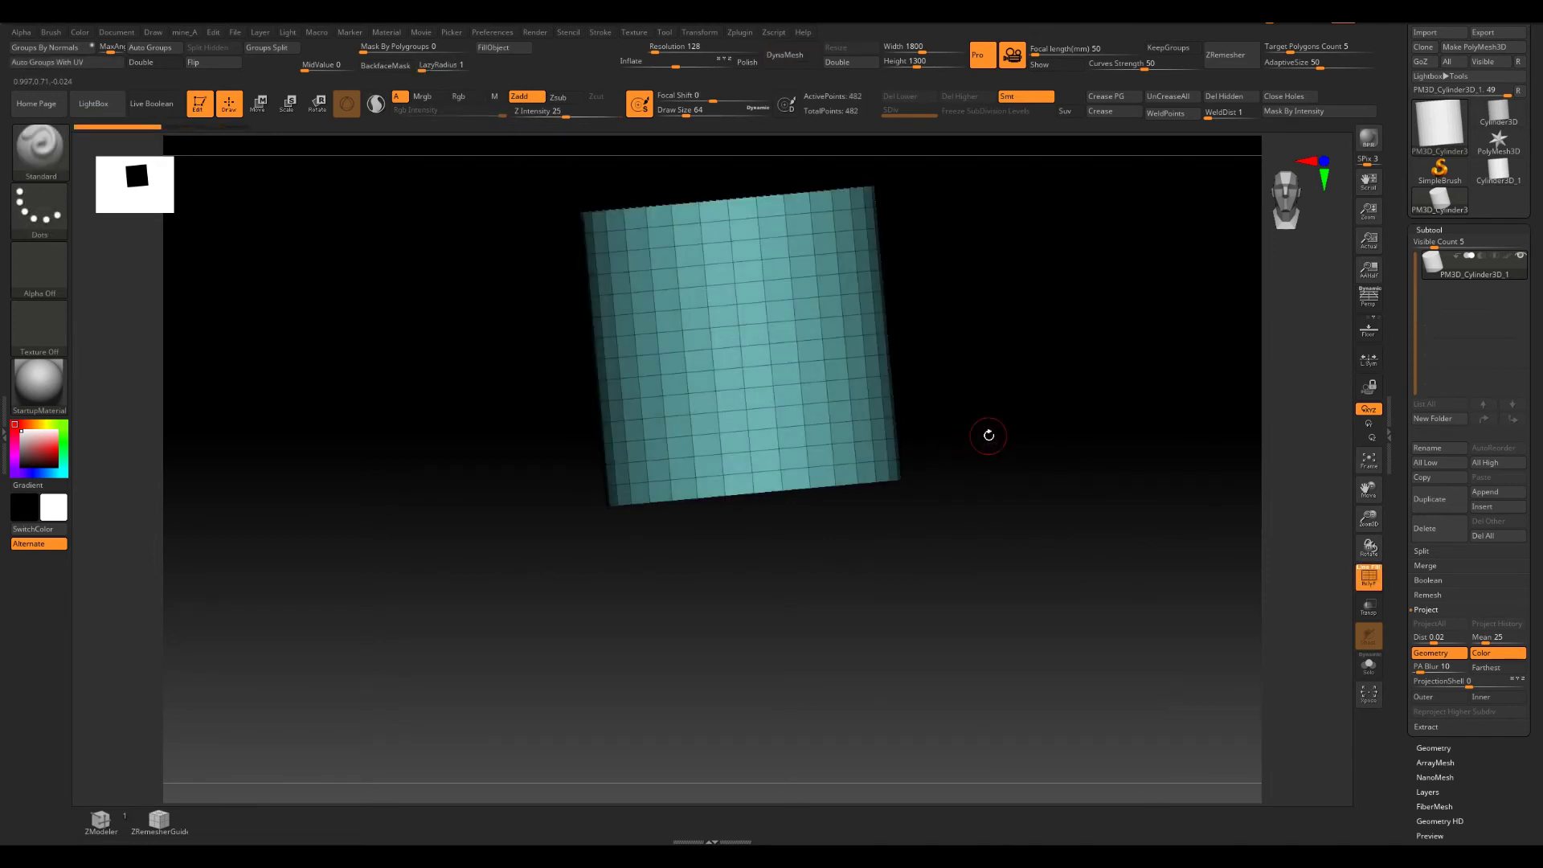
# - Reapply DynaMesh from the mine_A popup and orbit to inspect the dense mesh
pyautogui.press('m')
pyautogui.click(964, 492)
pyautogui.moveTo(952, 437)
pyautogui.mouseDown()
pyautogui.moveTo(968, 488)
pyautogui.moveTo(947, 502)
pyautogui.moveTo(1057, 541)
pyautogui.moveTo(990, 487)
pyautogui.mouseUp()
pyautogui.moveTo(998, 472)
pyautogui.mouseDown()
pyautogui.moveTo(967, 523)
pyautogui.moveTo(1010, 485)
pyautogui.moveTo(972, 510)
pyautogui.moveTo(956, 546)
pyautogui.mouseUp()
pyautogui.click(491, 32)
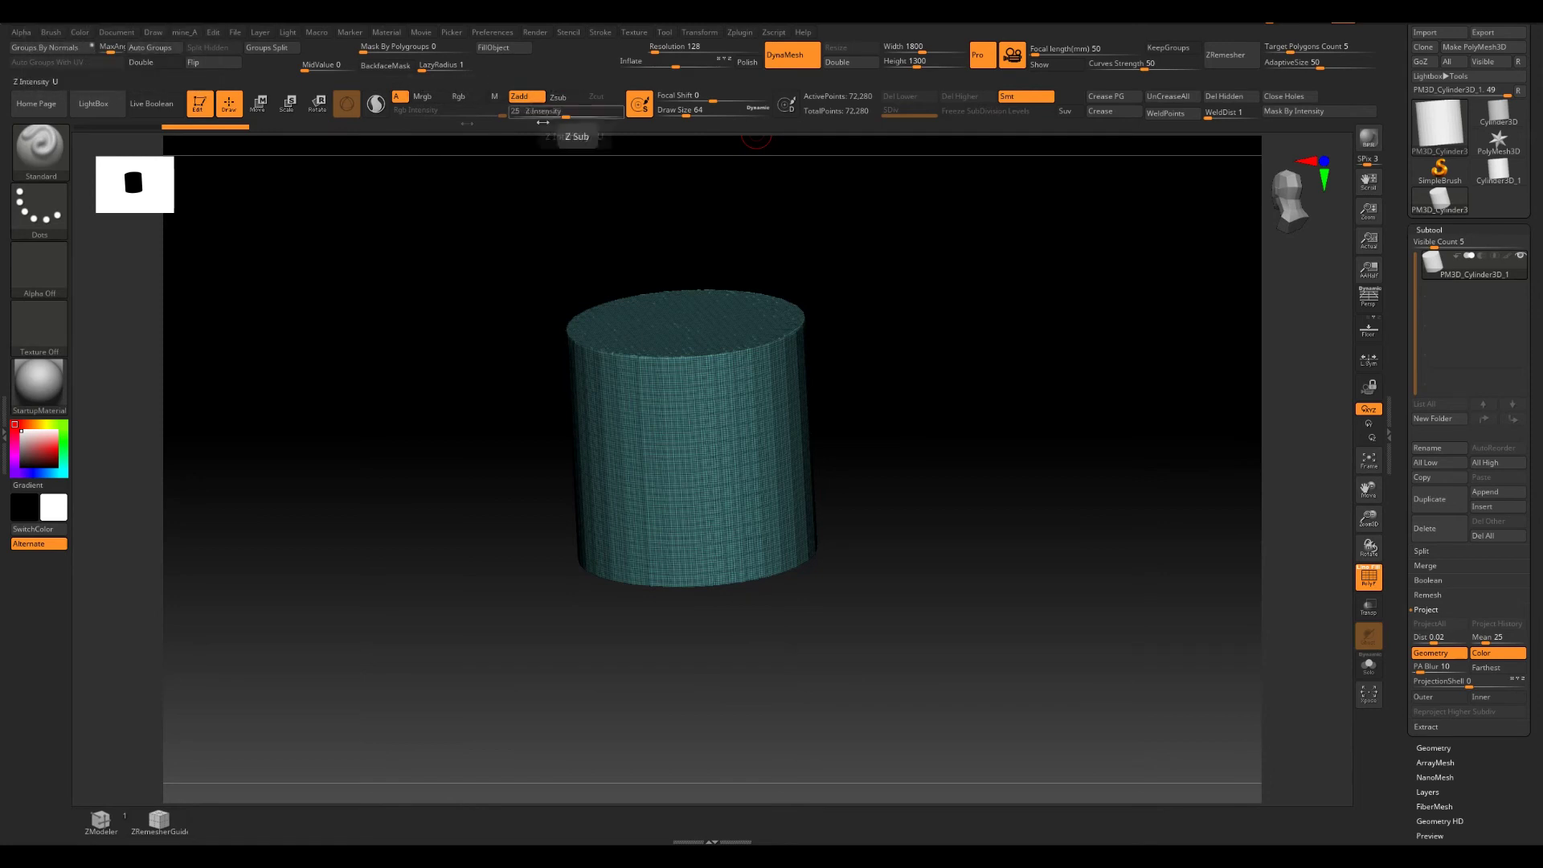
# - Create a second custom menu titled mine_B via Preferences > Custom UI > Create New Menu
pyautogui.click(492, 32)
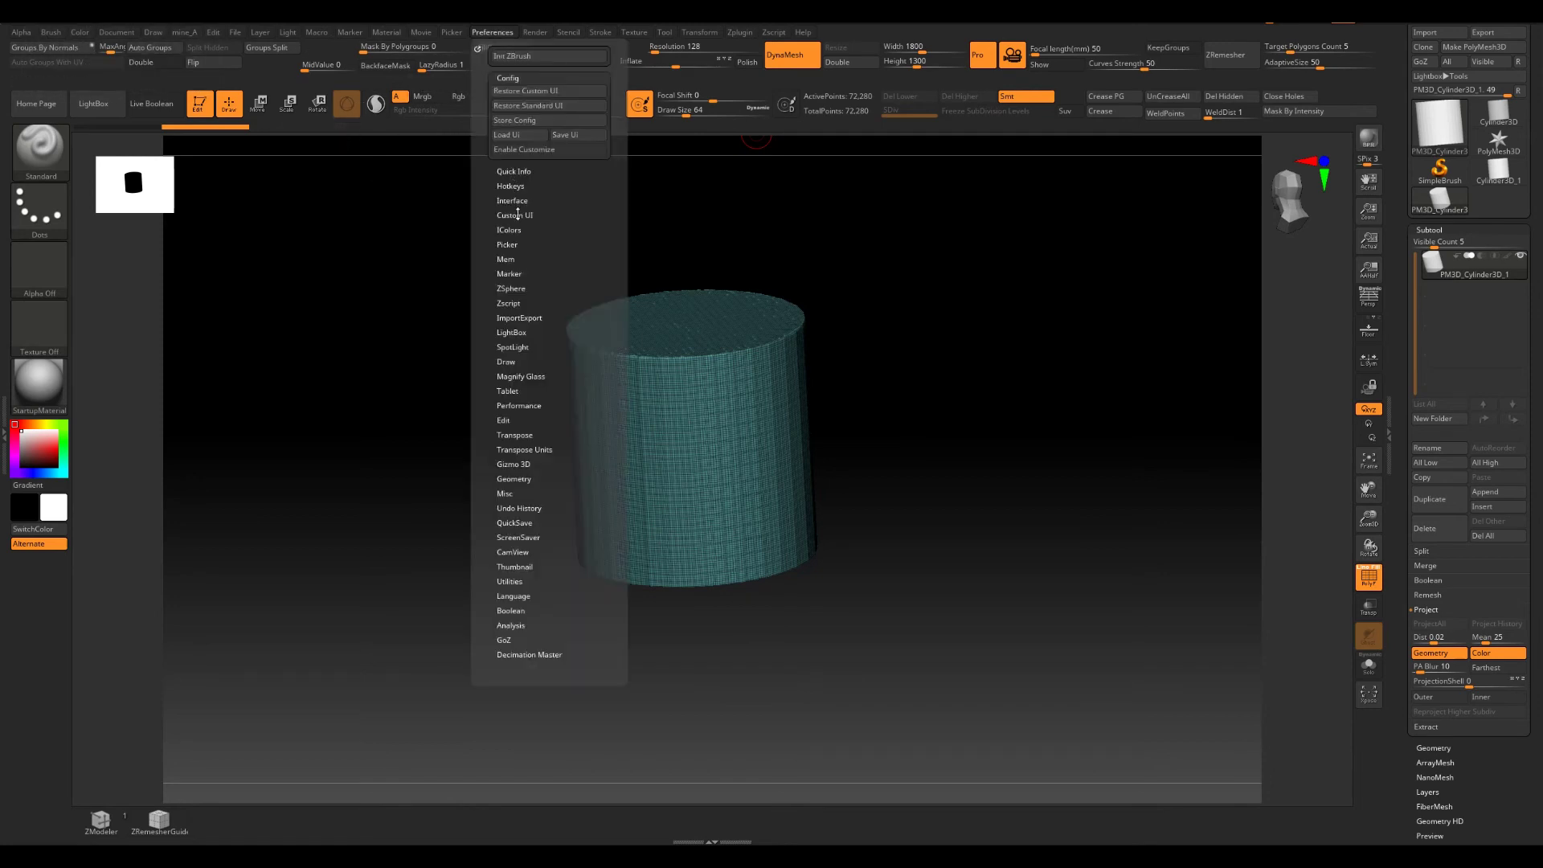
pyautogui.click(511, 186)
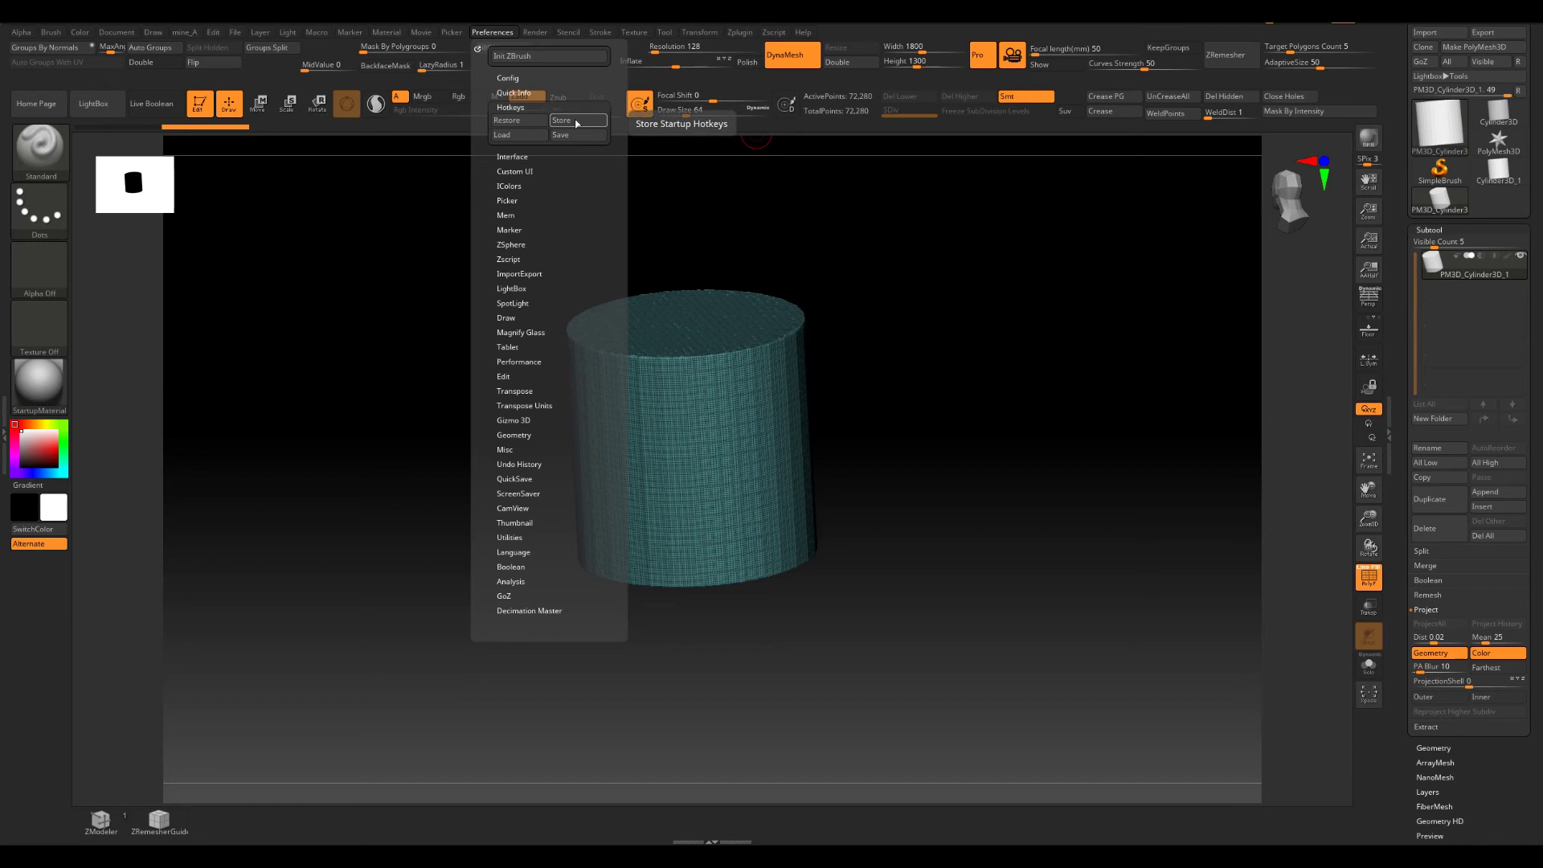
pyautogui.click(555, 172)
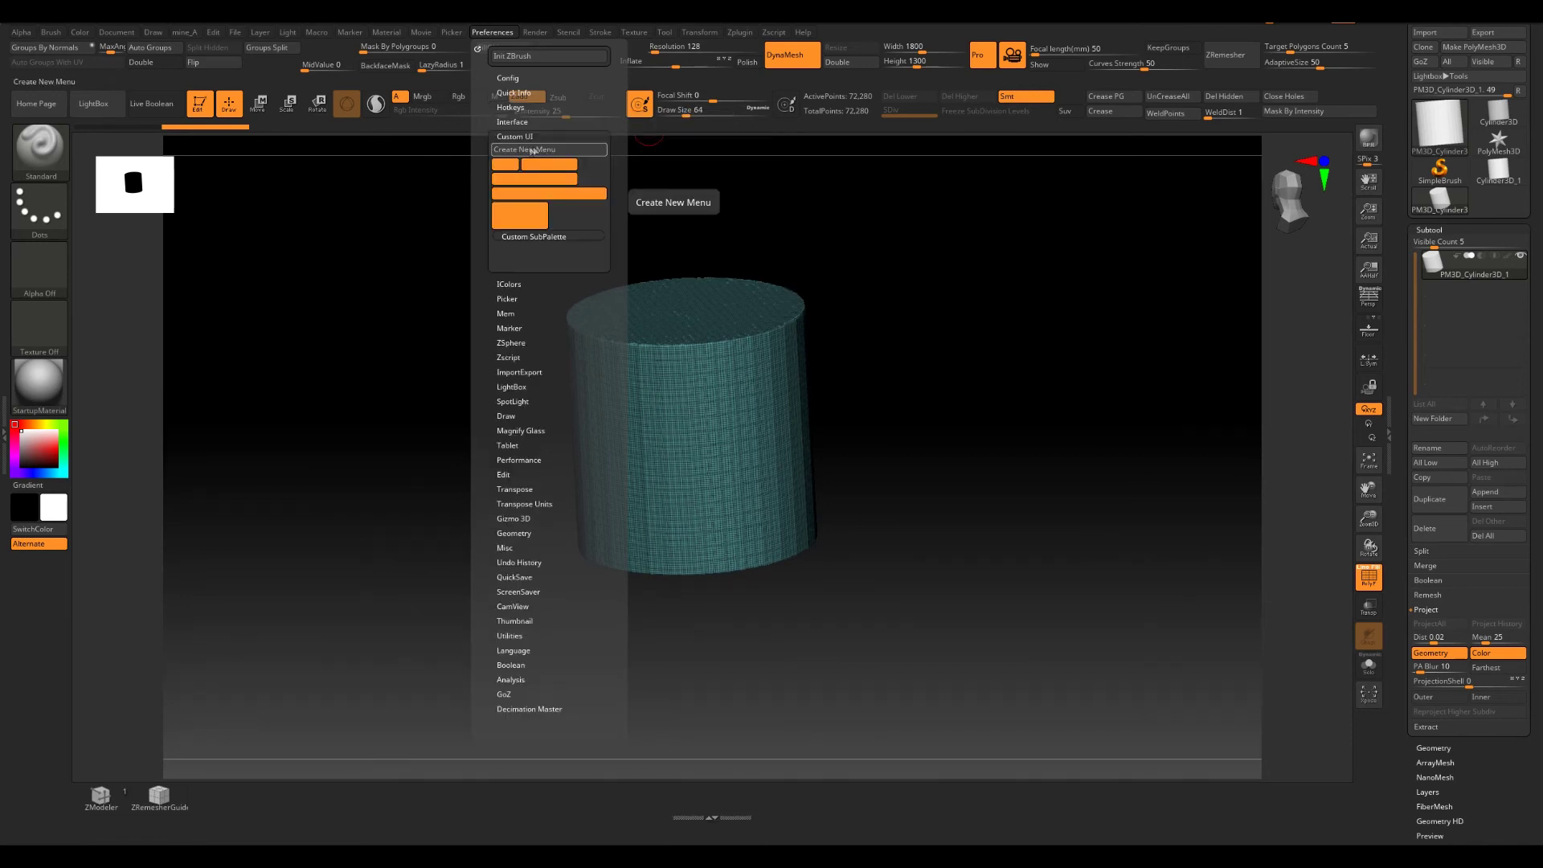
pyautogui.click(536, 150)
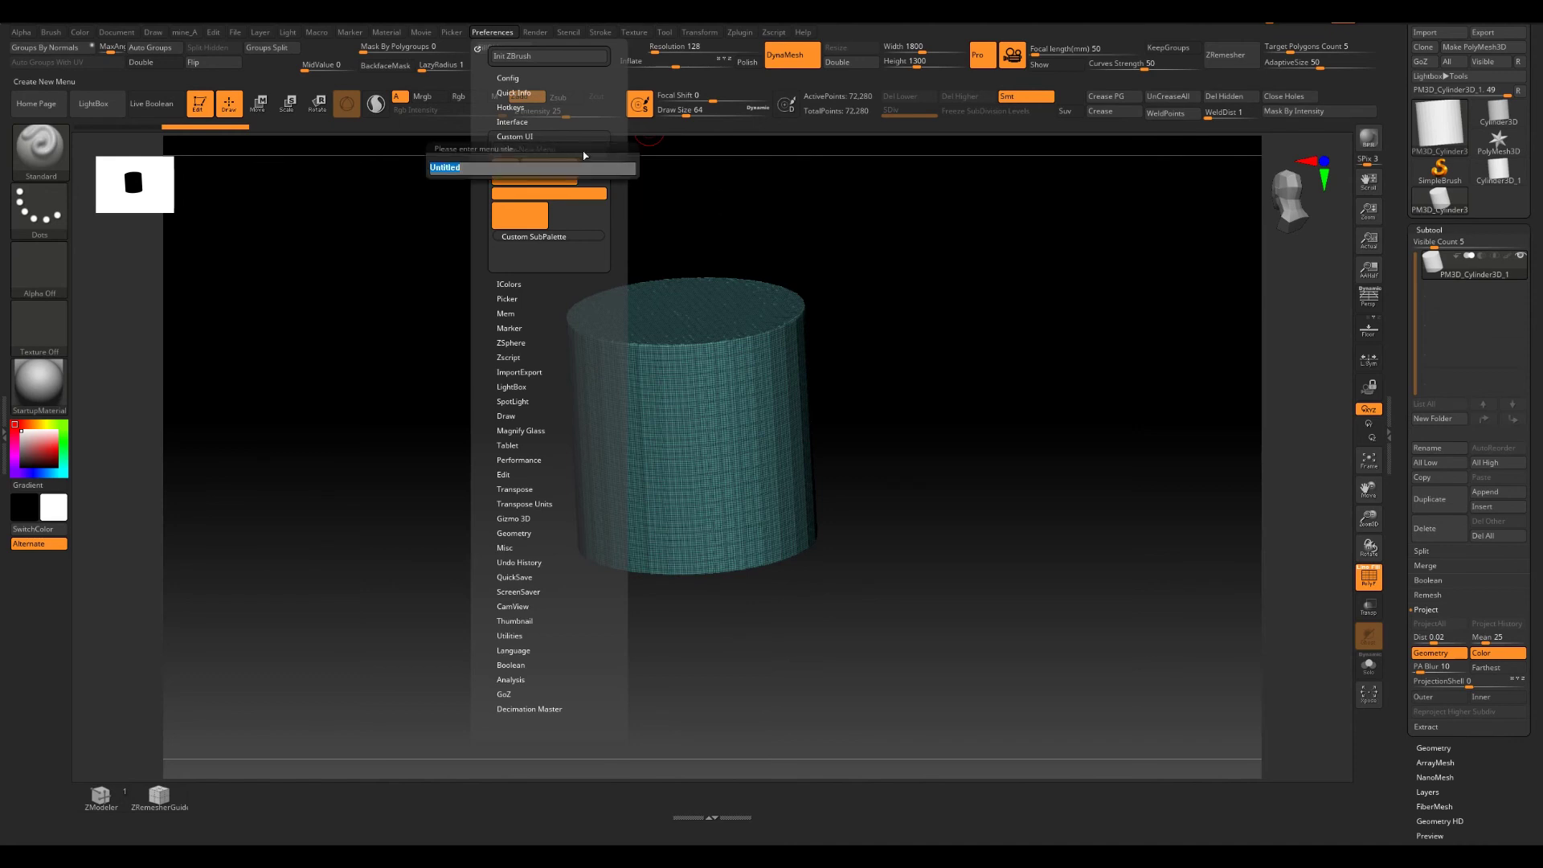
pyautogui.write('MA')
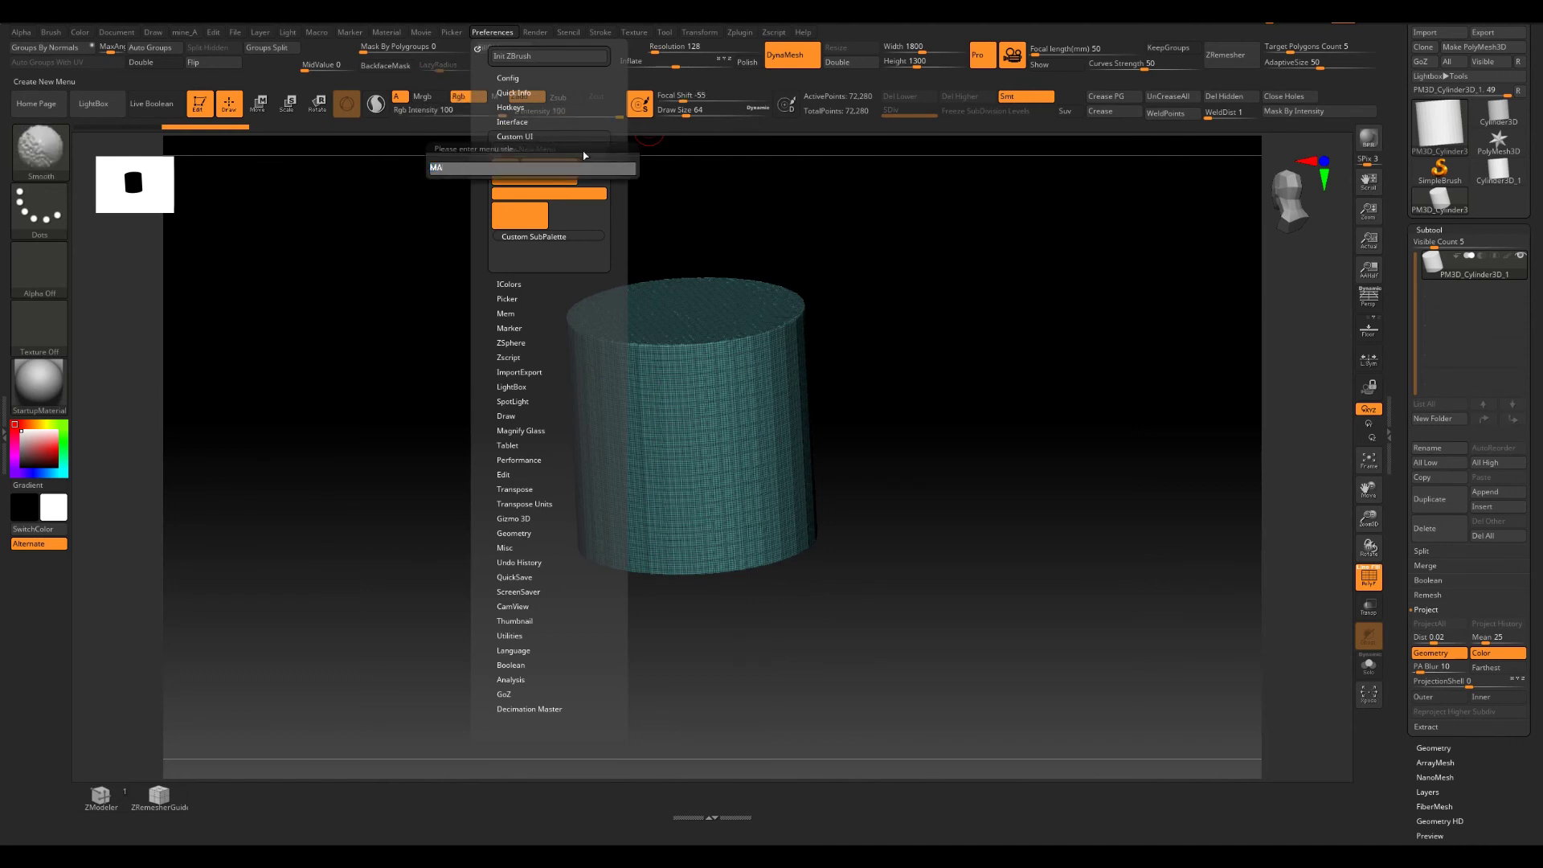
pyautogui.write('ini')
pyautogui.write('_B')
pyautogui.press('Return')
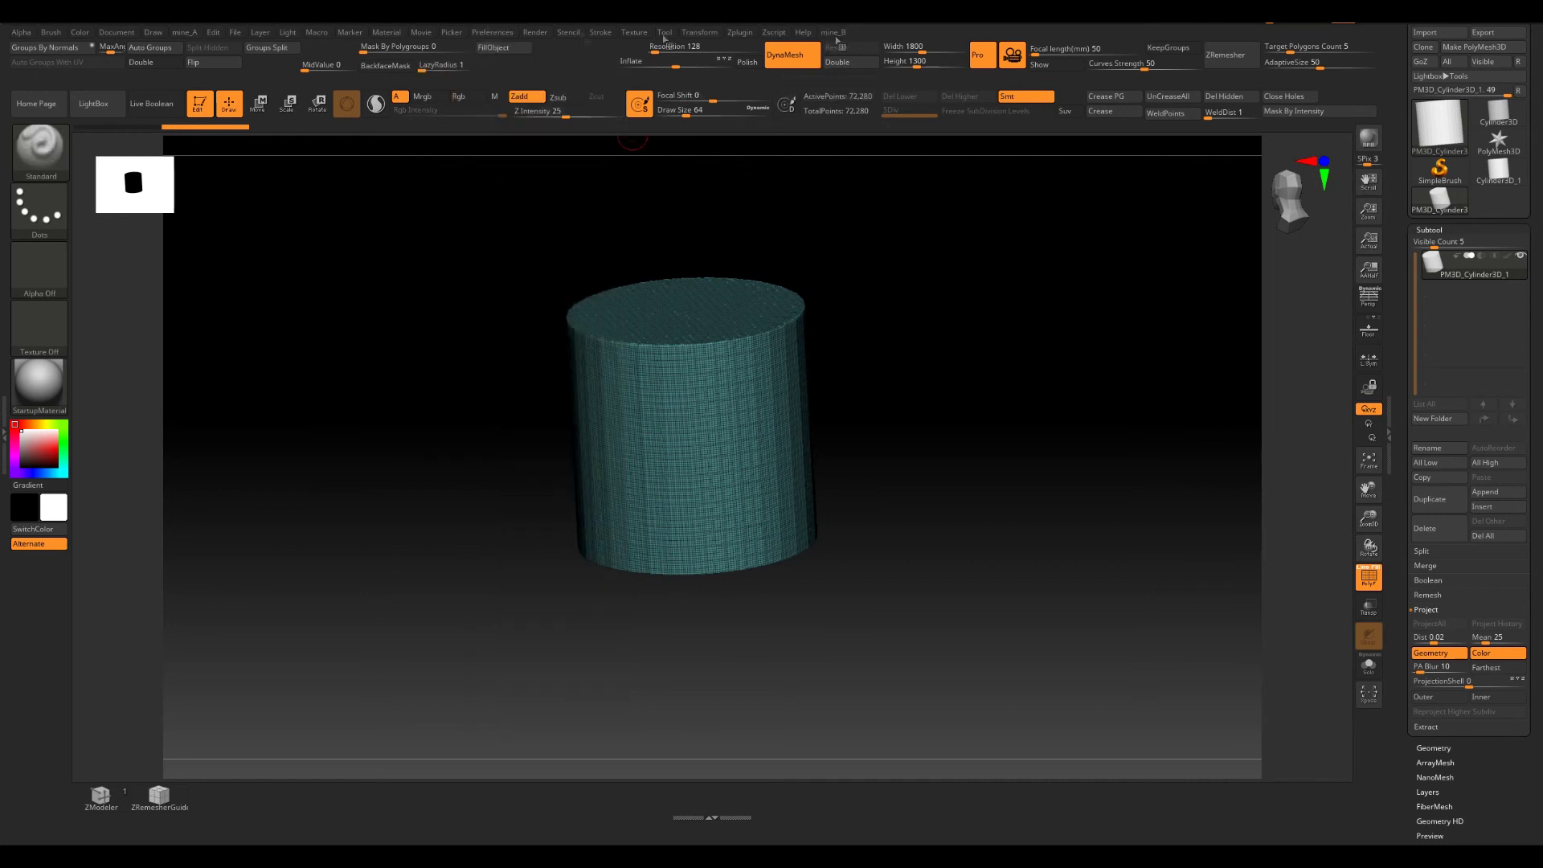
pyautogui.click(4, 434)
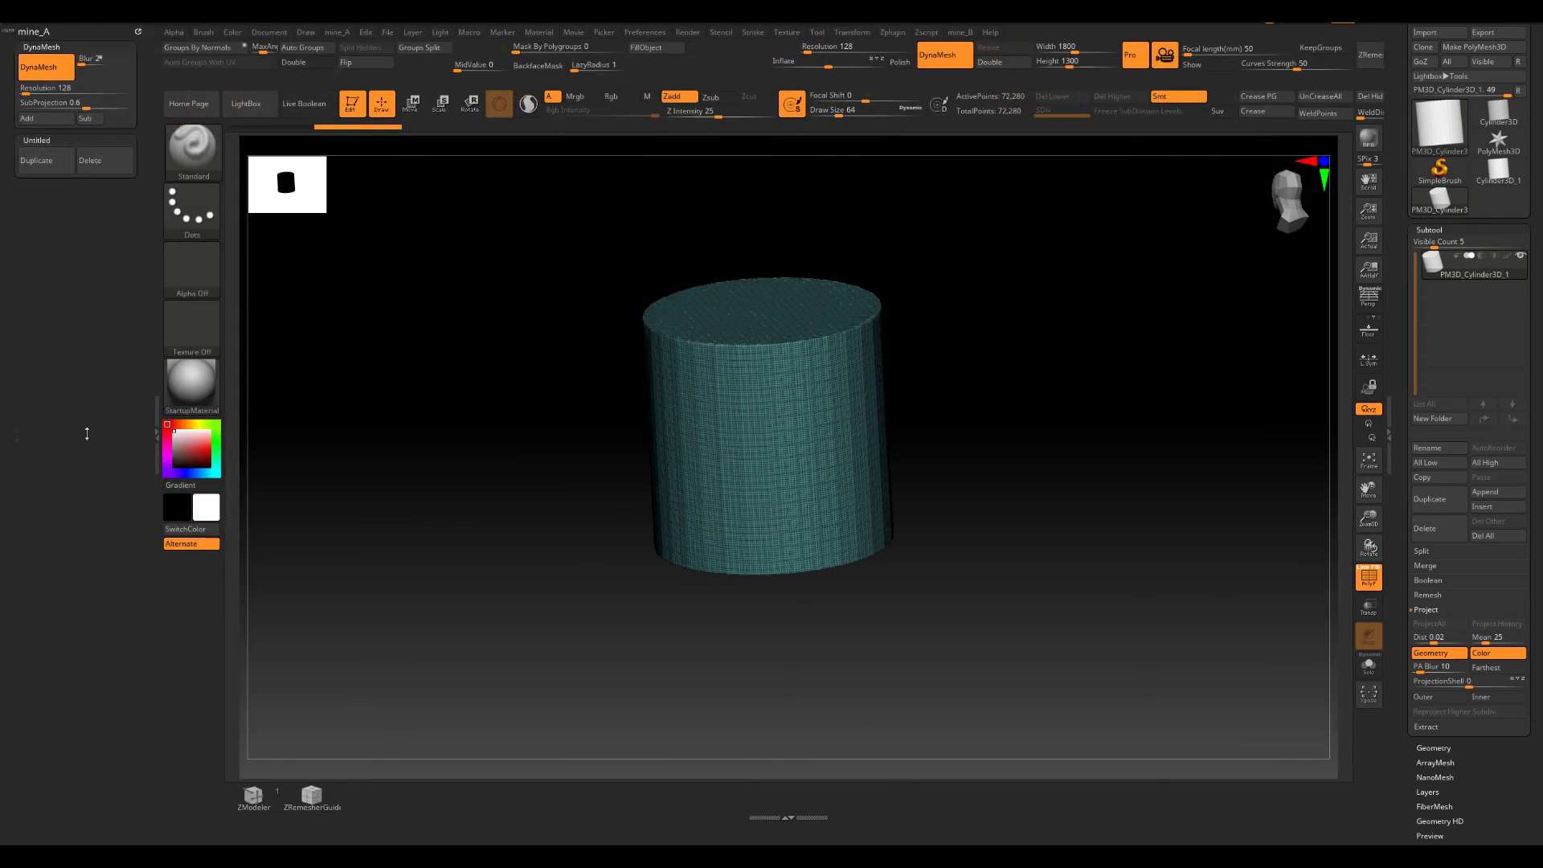
# - Dock mine_B in the left tray and copy LightBox and Home Page into it
pyautogui.click(958, 34)
pyautogui.moveTo(953, 48); pyautogui.dragTo(11, 225)
pyautogui.press('ctrl')
pyautogui.keyDown('ctrl'); pyautogui.keyDown('alt'); pyautogui.moveTo(258, 107); pyautogui.dragTo(76, 210); pyautogui.keyUp('alt'); pyautogui.keyUp('ctrl')
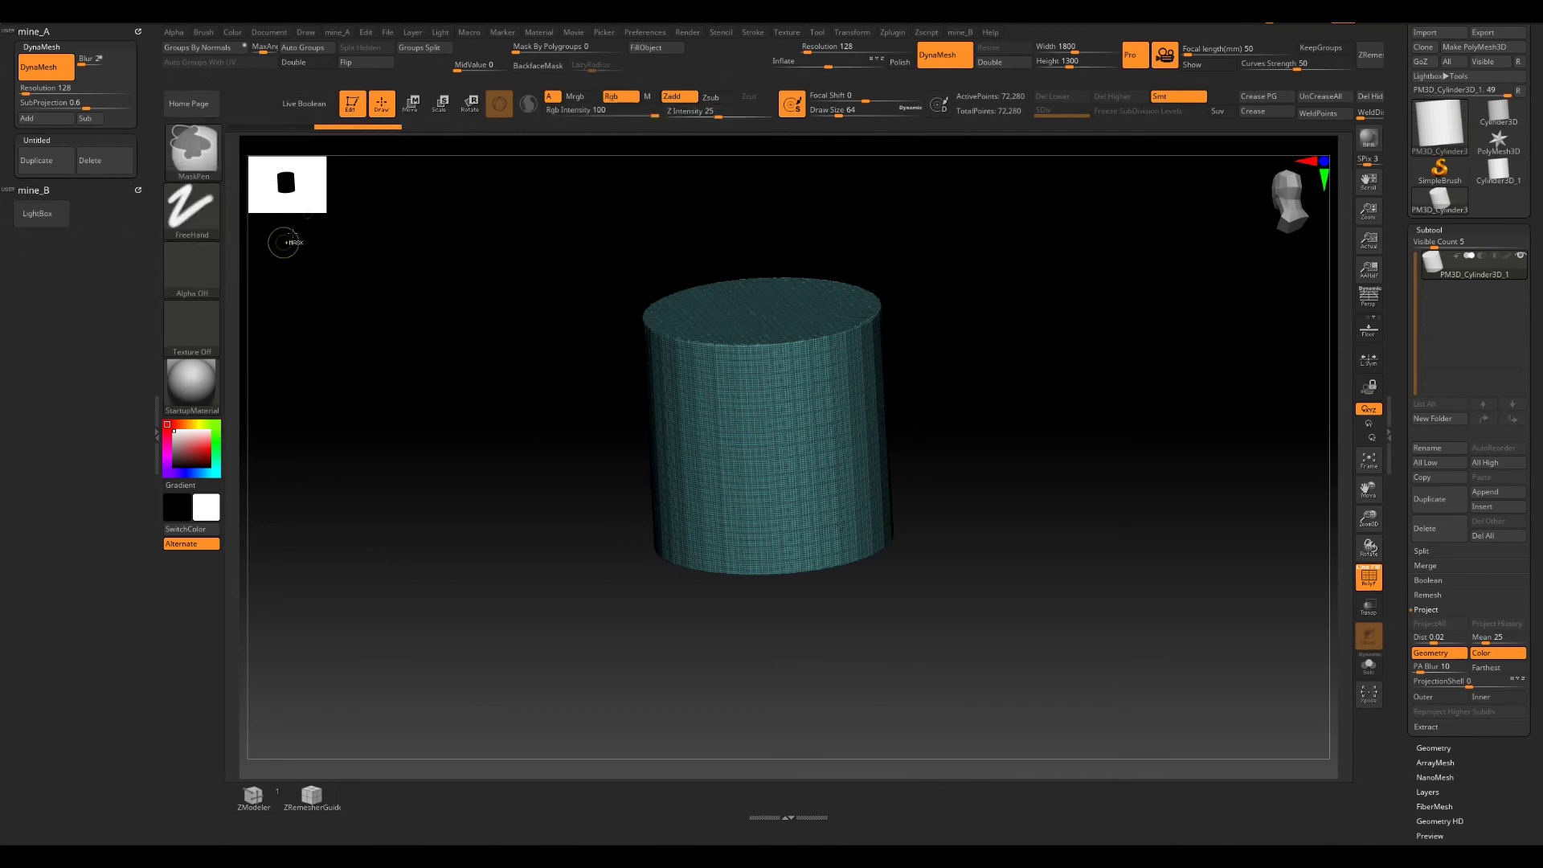
pyautogui.keyDown('ctrl'); pyautogui.keyDown('alt'); pyautogui.moveTo(197, 110); pyautogui.dragTo(97, 213); pyautogui.keyUp('alt'); pyautogui.keyUp('ctrl')
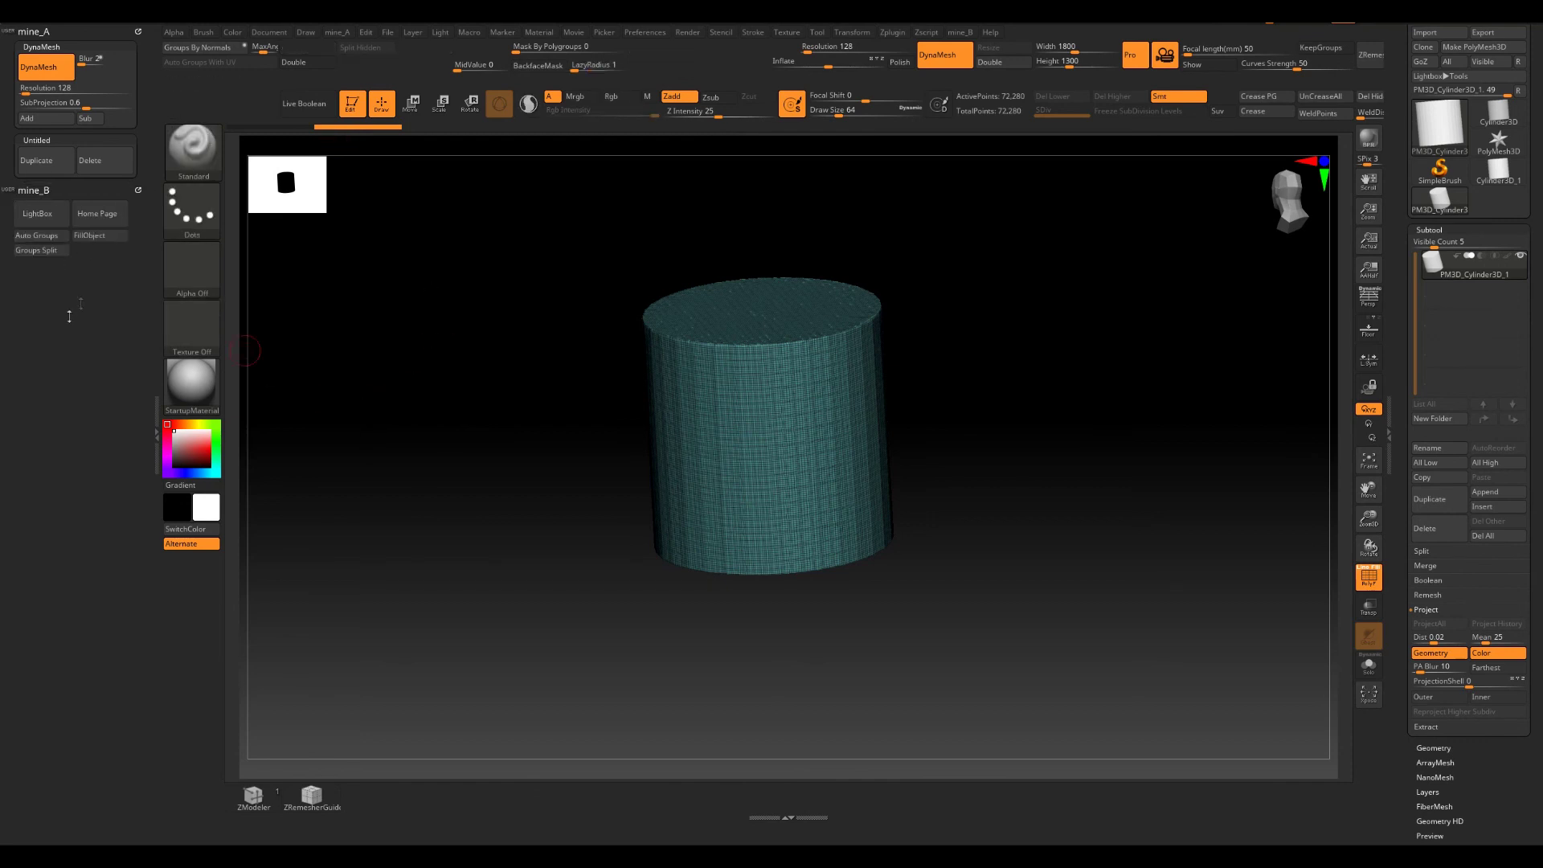
pyautogui.click(645, 32)
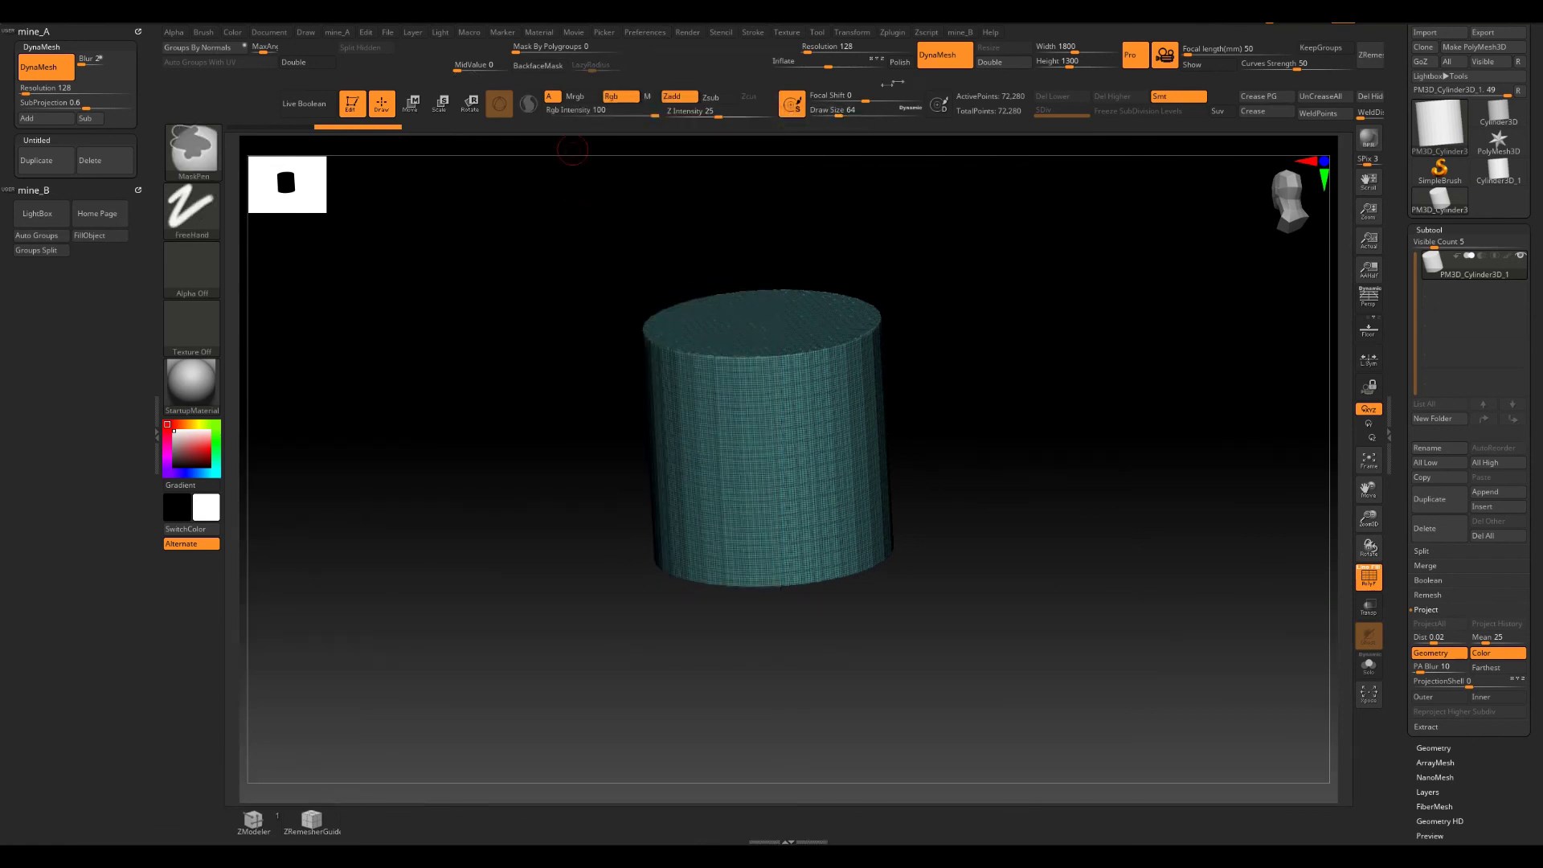
pyautogui.keyDown('ctrl'); pyautogui.keyDown('alt'); pyautogui.click(964, 37); pyautogui.keyUp('alt'); pyautogui.keyUp('ctrl')
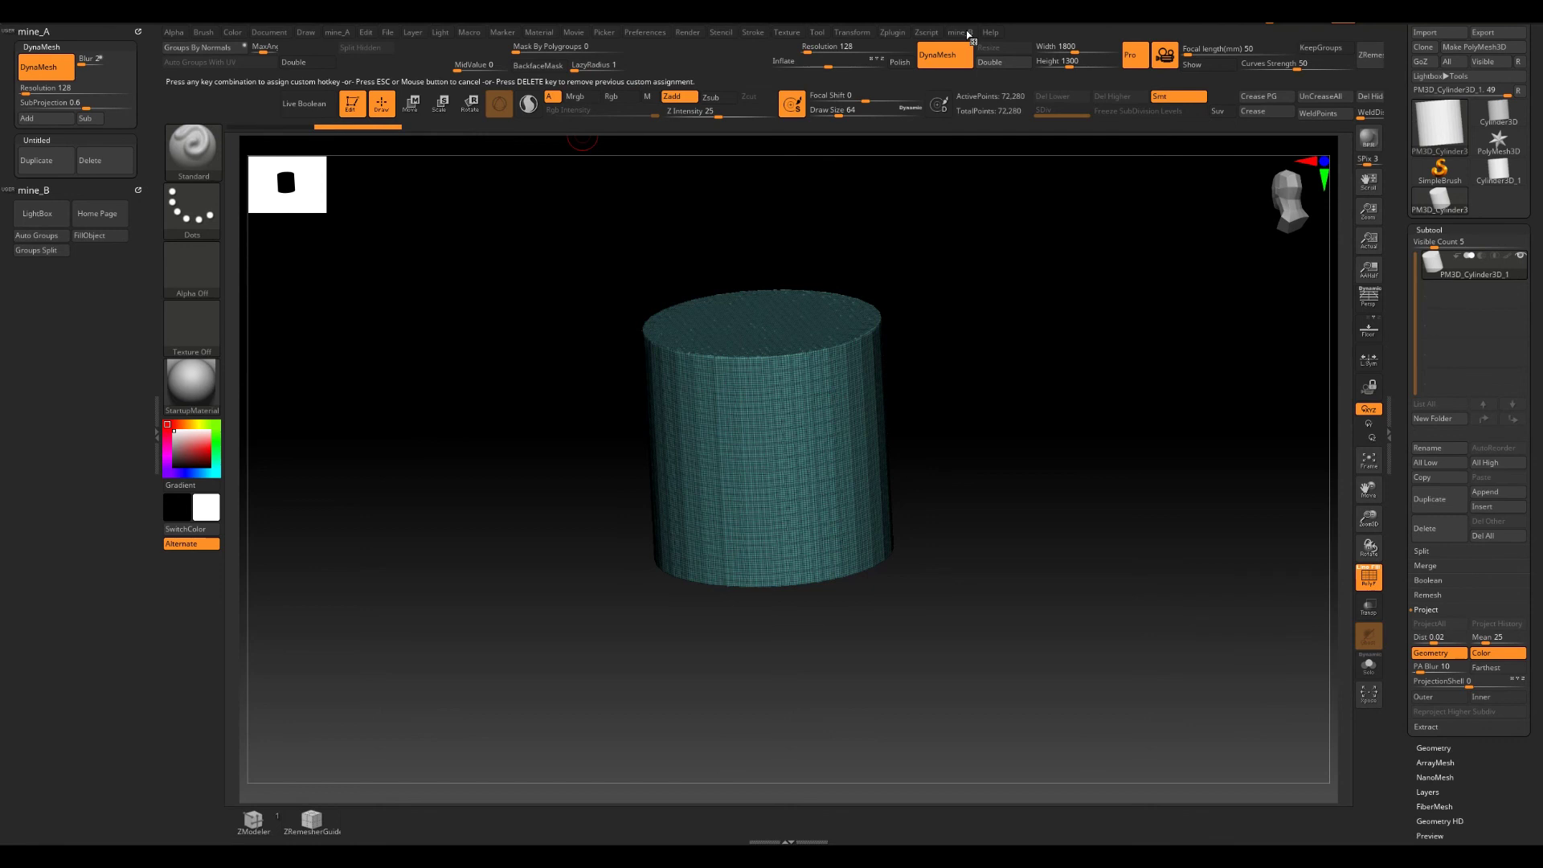
# - Assign Shift+Space as the mine_B hotkey and pop mine_B up over the upright cylinder
pyautogui.hotkey('shift', 'space')
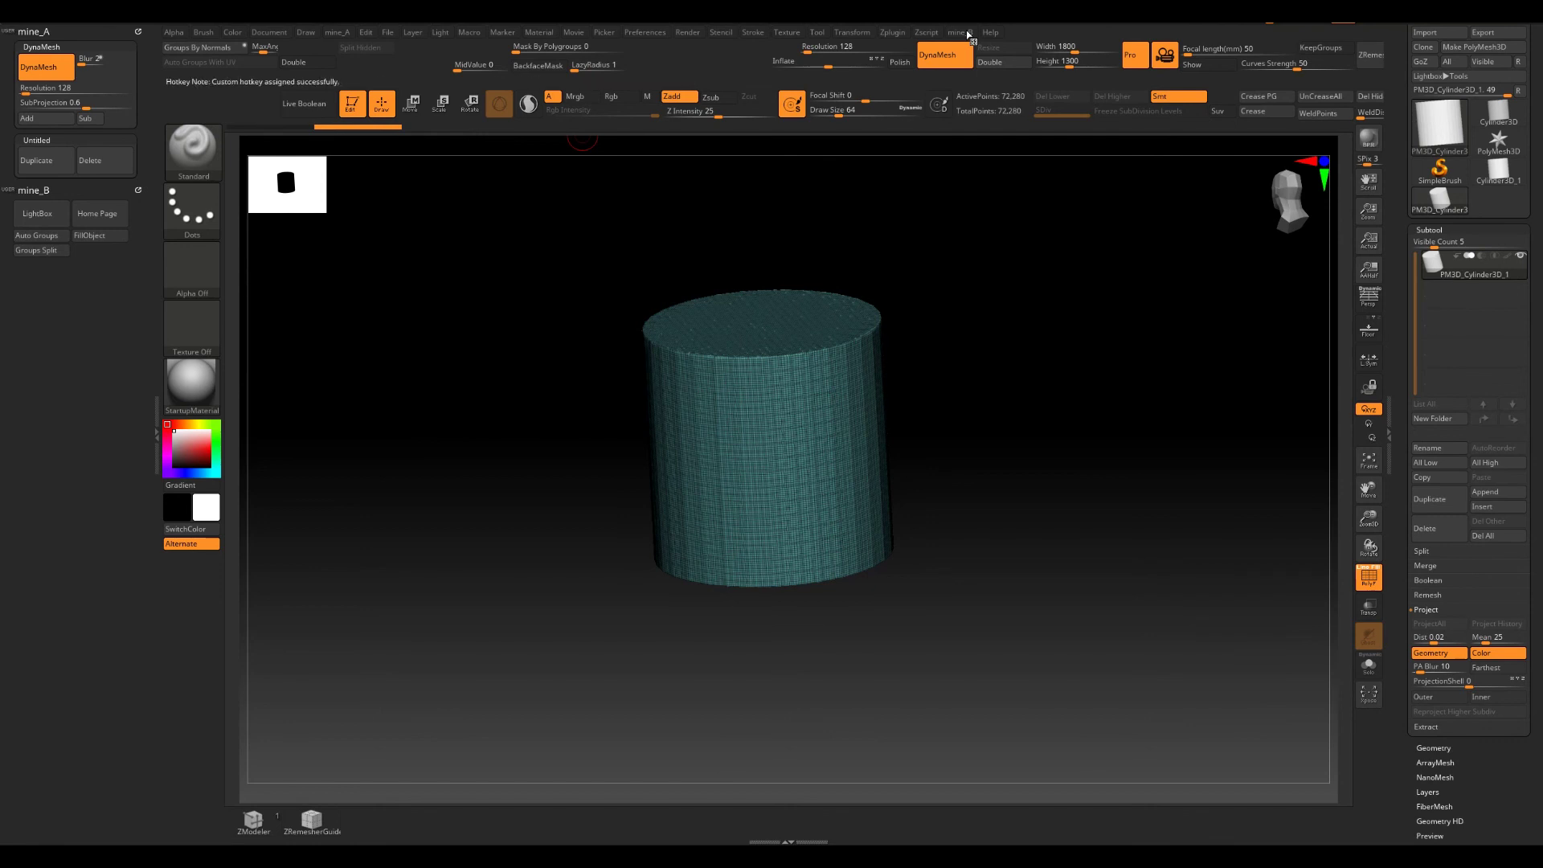
pyautogui.keyDown('shift'); pyautogui.moveTo(593, 258); pyautogui.dragTo(595, 256); pyautogui.keyUp('shift')
pyautogui.hotkey('shift', 'space')
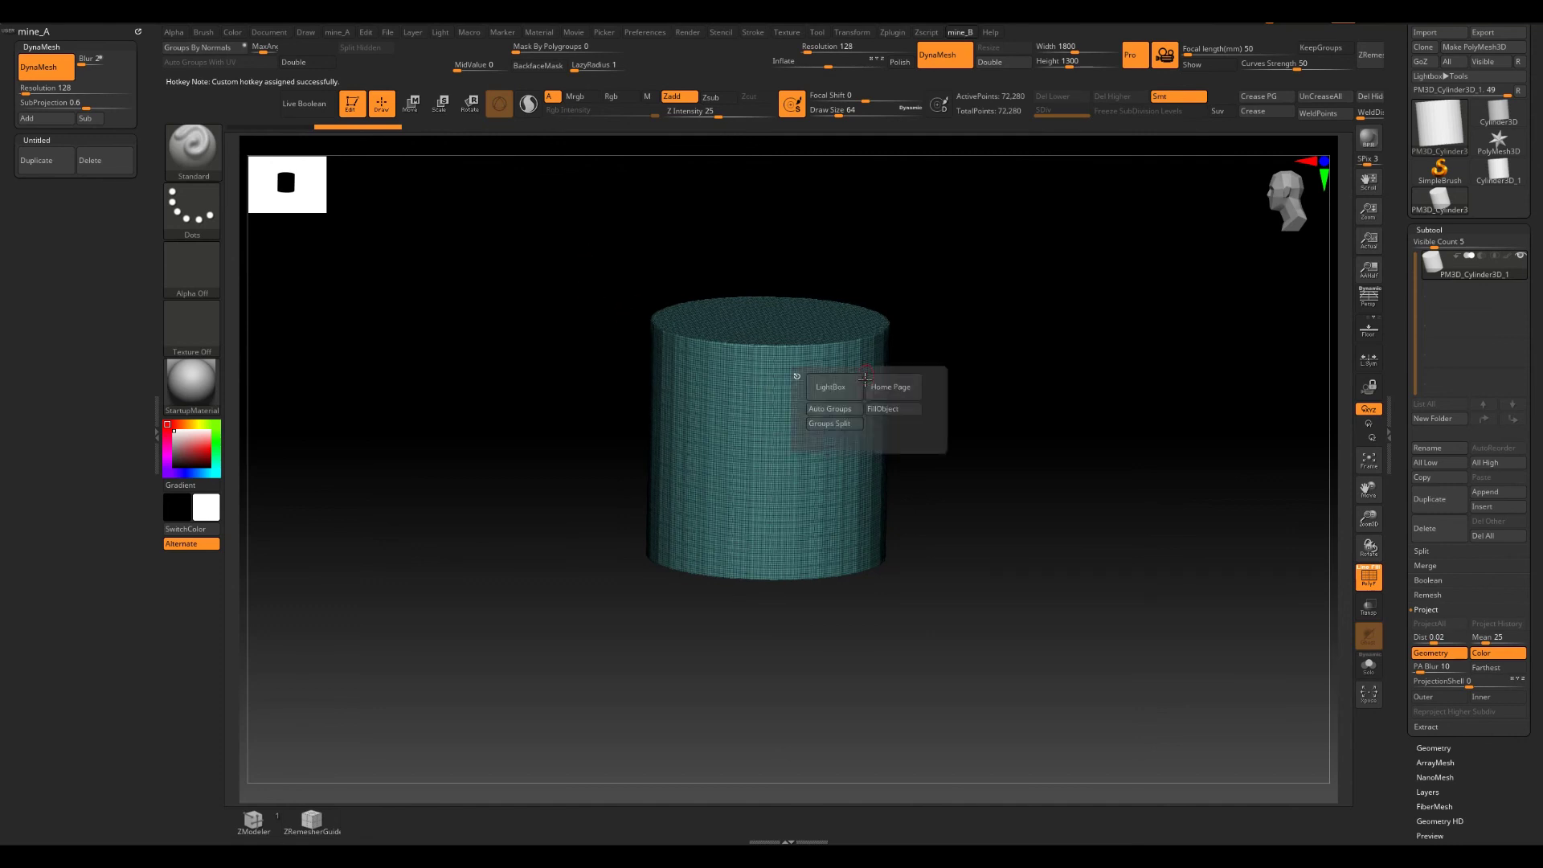